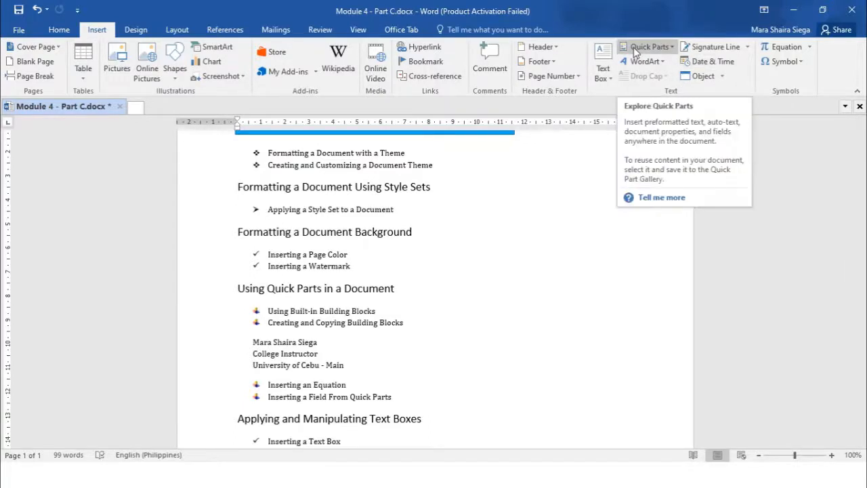
- Open the Building Blocks Organizer from Quick Parts and scroll through the list of built-in building blocks
{"action": "left_click", "coordinate": [673, 48]}
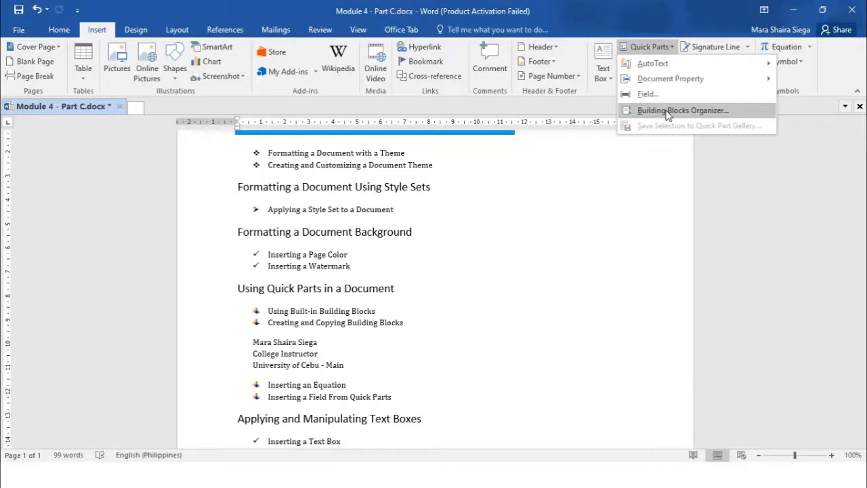
{"action": "mouse_move", "coordinate": [726, 70]}
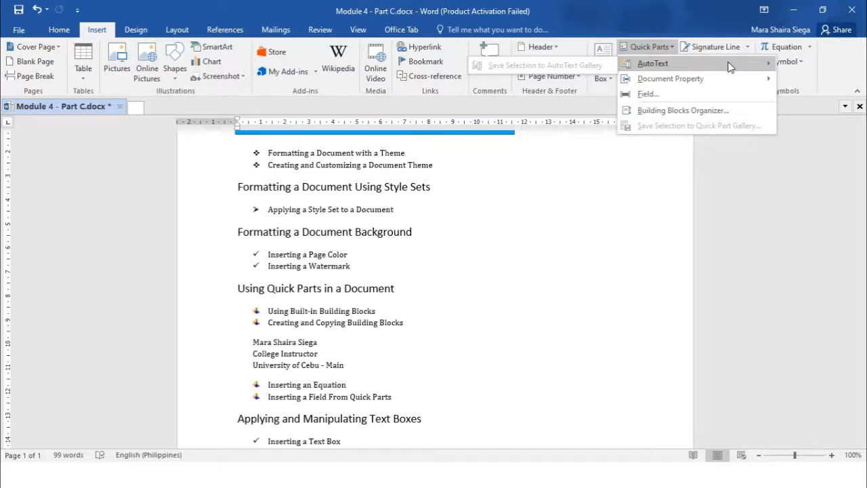
{"action": "left_click", "coordinate": [721, 113]}
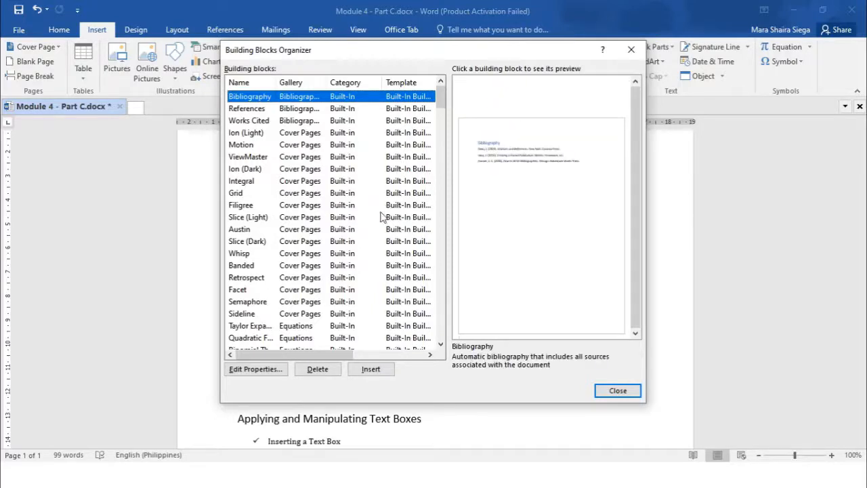
{"action": "scroll", "coordinate": [285, 143], "scroll_direction": "down", "scroll_amount": 3}
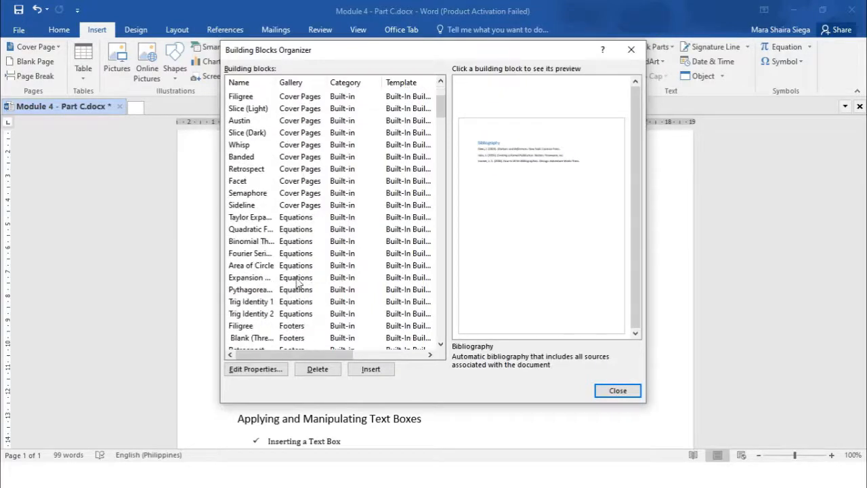
{"action": "scroll", "coordinate": [288, 291], "scroll_direction": "up", "scroll_amount": 3}
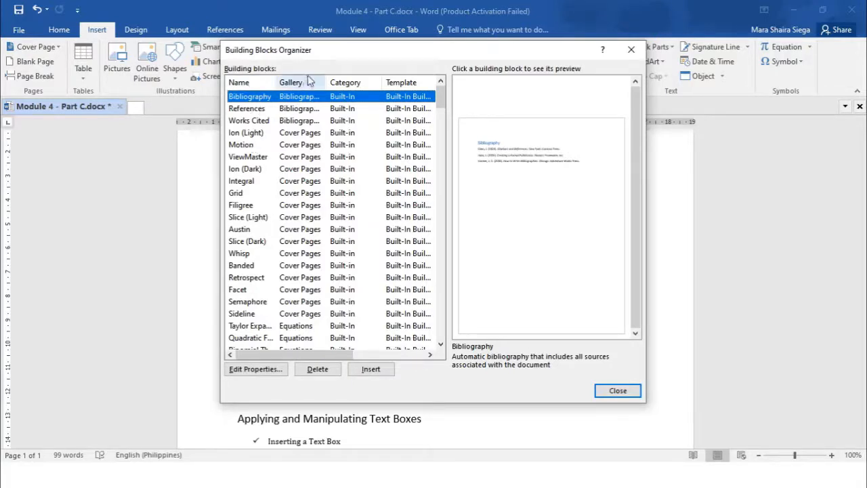
{"action": "scroll", "coordinate": [304, 102], "scroll_direction": "down", "scroll_amount": 10}
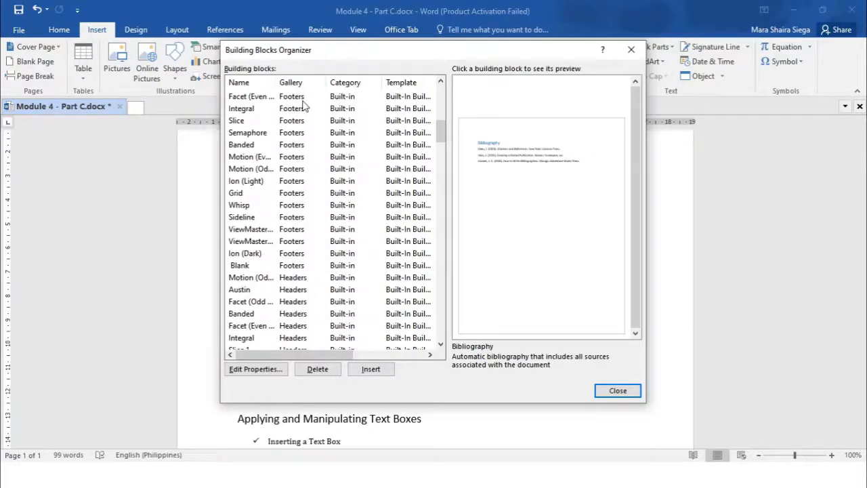
{"action": "scroll", "coordinate": [303, 103], "scroll_direction": "up", "scroll_amount": 10}
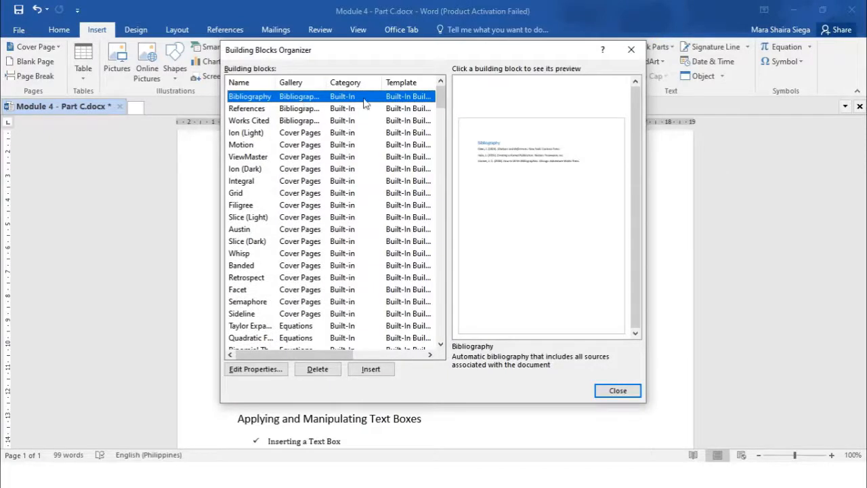
{"action": "scroll", "coordinate": [364, 102], "scroll_direction": "down", "scroll_amount": 15}
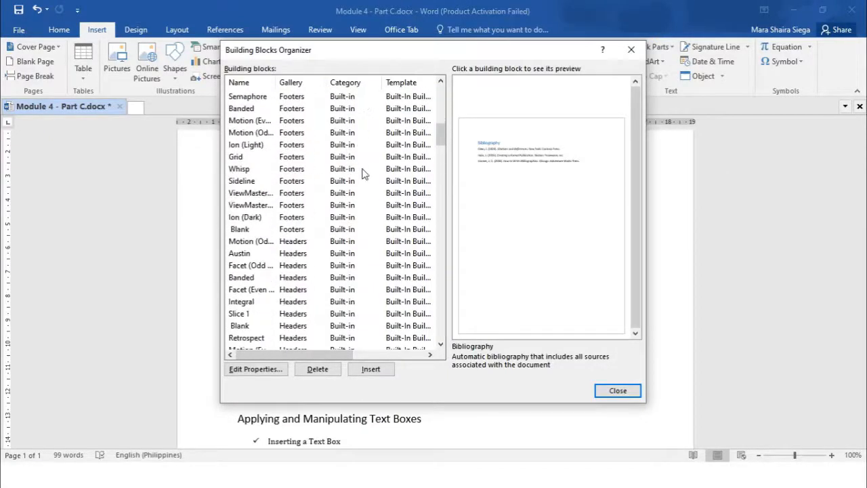
{"action": "left_click_drag", "start_coordinate": [440, 140], "coordinate": [443, 330]}
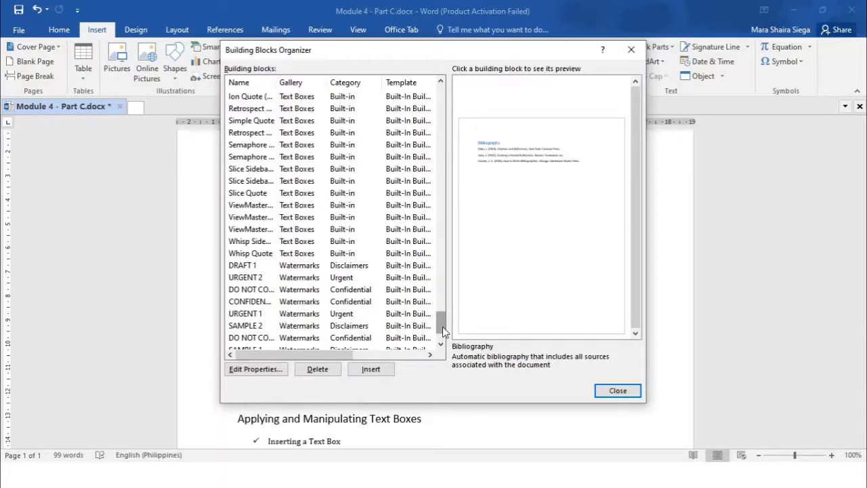
- Review the page number, table, text box and watermark entries further down the list and close the organizer
{"action": "scroll", "coordinate": [302, 291], "scroll_direction": "down", "scroll_amount": 2}
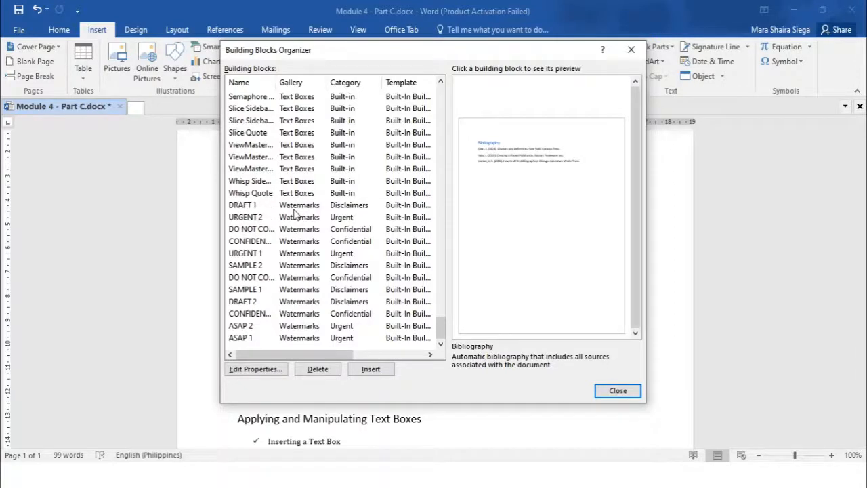
{"action": "scroll", "coordinate": [295, 214], "scroll_direction": "up", "scroll_amount": 2}
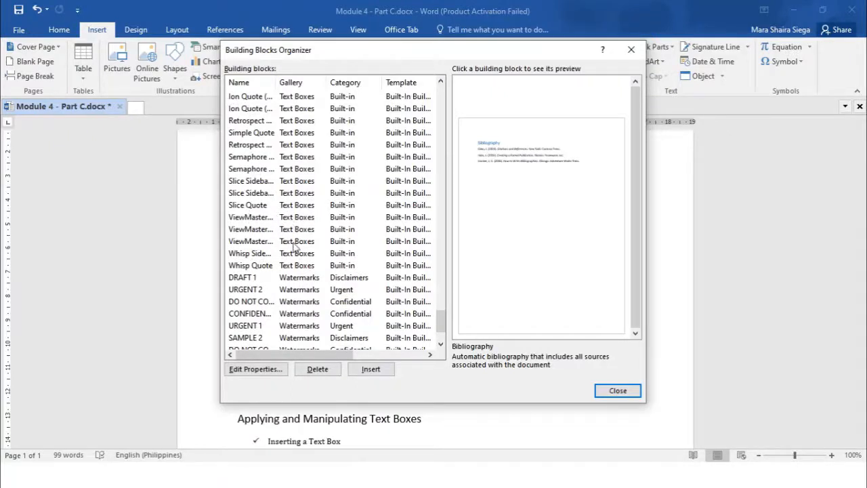
{"action": "scroll", "coordinate": [296, 247], "scroll_direction": "up", "scroll_amount": 13}
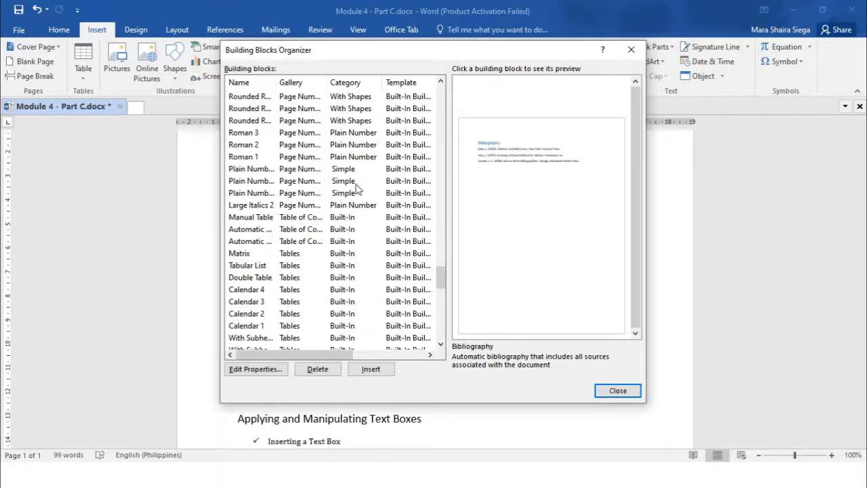
{"action": "scroll", "coordinate": [352, 215], "scroll_direction": "down", "scroll_amount": 5}
{"action": "scroll", "coordinate": [353, 216], "scroll_direction": "down", "scroll_amount": 12}
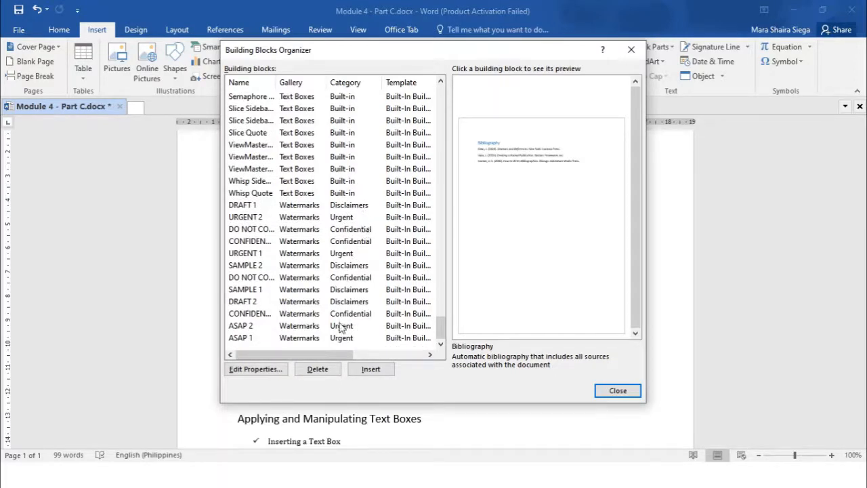
{"action": "scroll", "coordinate": [358, 243], "scroll_direction": "up", "scroll_amount": 12}
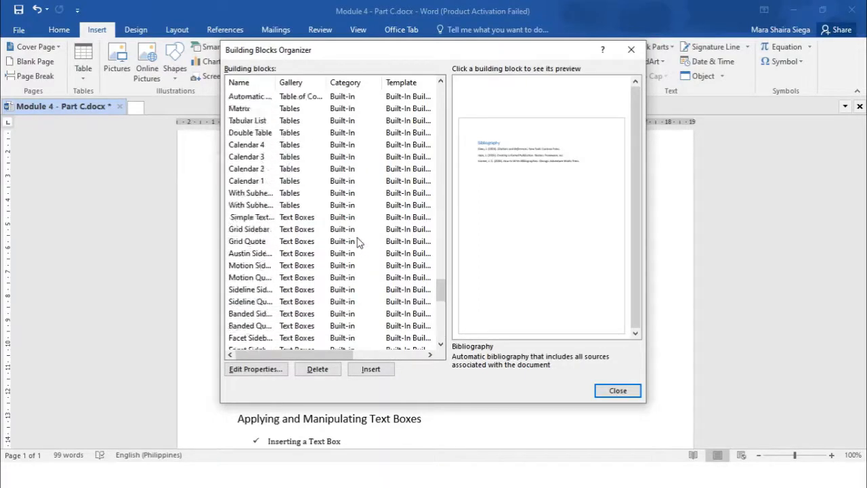
{"action": "scroll", "coordinate": [358, 242], "scroll_direction": "up", "scroll_amount": 10}
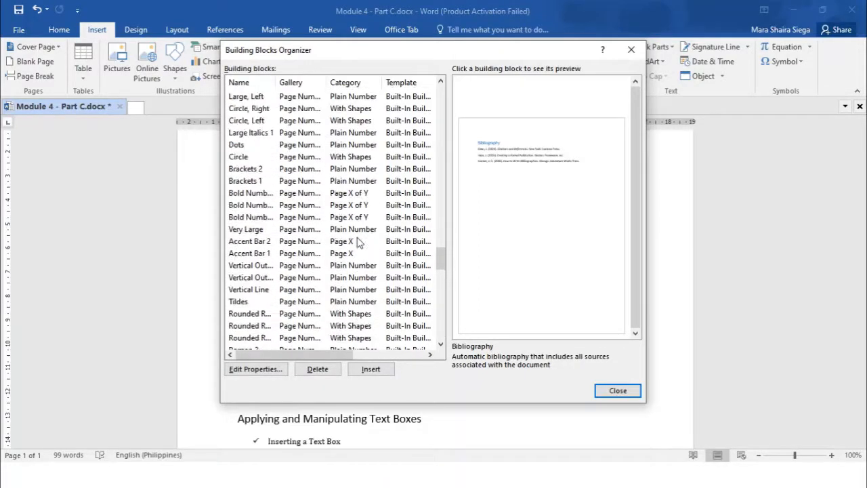
{"action": "scroll", "coordinate": [359, 244], "scroll_direction": "down", "scroll_amount": 1}
{"action": "scroll", "coordinate": [330, 291], "scroll_direction": "down", "scroll_amount": 10}
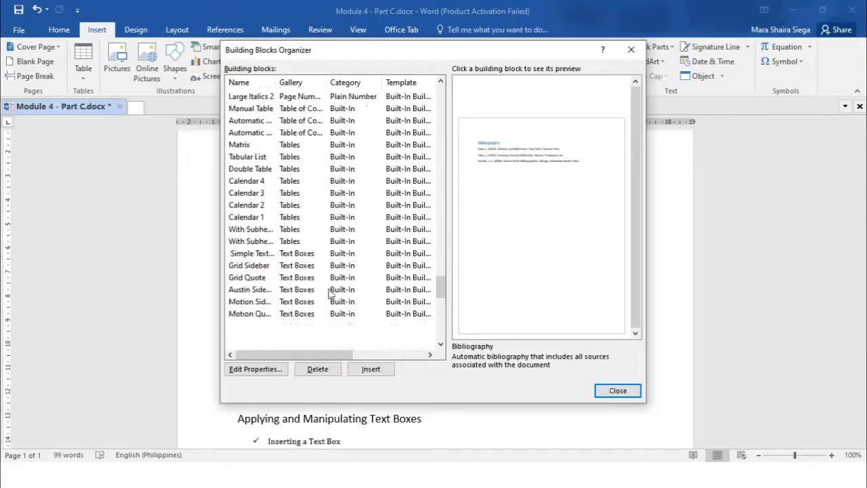
{"action": "scroll", "coordinate": [325, 290], "scroll_direction": "down", "scroll_amount": 5}
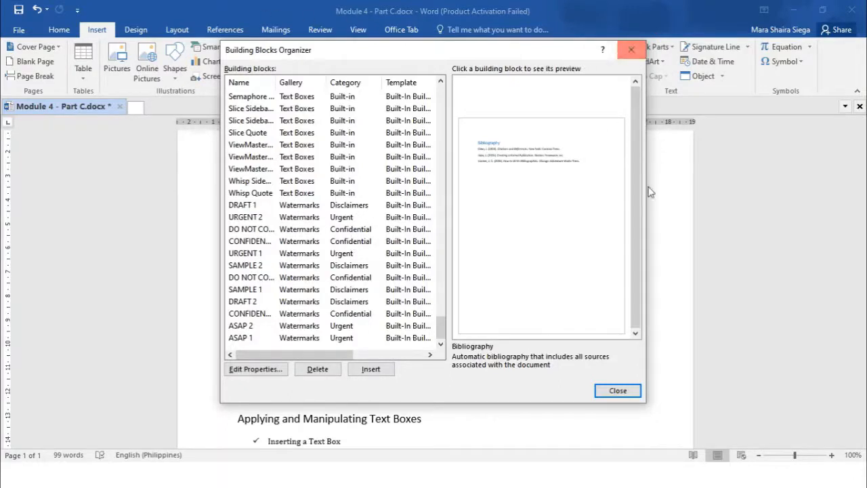
{"action": "left_click", "coordinate": [618, 391]}
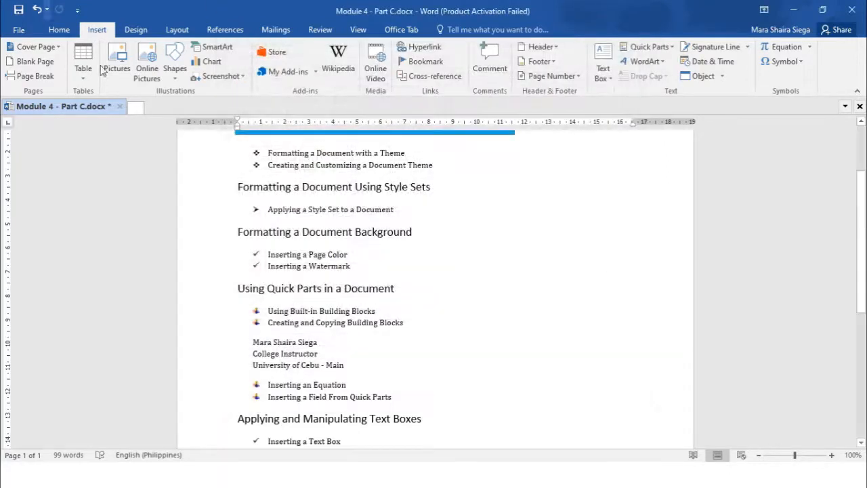
- Open the Watermark gallery on the Design ribbon and browse its Confidential, Disclaimers and Urgent watermarks
{"action": "left_click", "coordinate": [148, 34]}
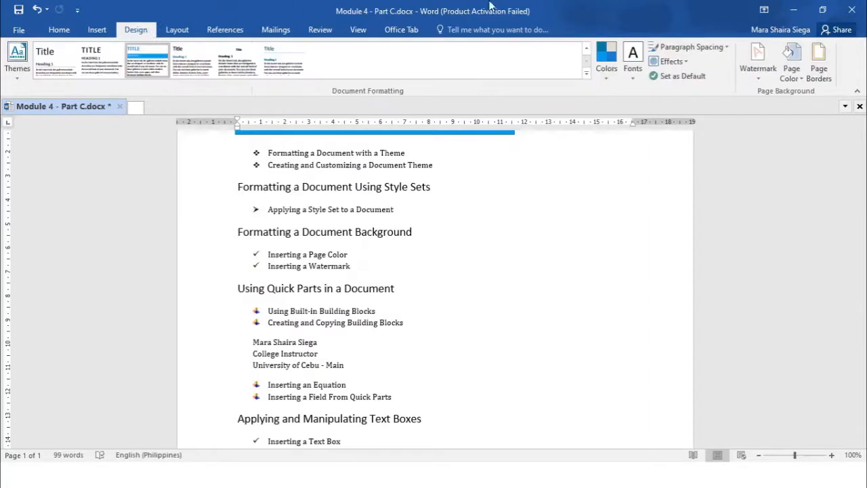
{"action": "left_click", "coordinate": [768, 83]}
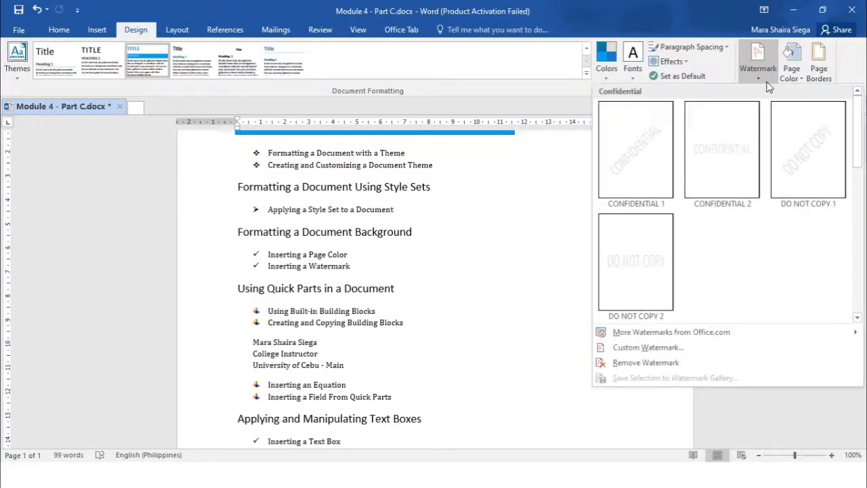
{"action": "scroll", "coordinate": [732, 218], "scroll_direction": "down", "scroll_amount": 3}
{"action": "scroll", "coordinate": [727, 217], "scroll_direction": "up", "scroll_amount": 3}
{"action": "scroll", "coordinate": [639, 98], "scroll_direction": "down", "scroll_amount": 3}
{"action": "scroll", "coordinate": [652, 196], "scroll_direction": "up", "scroll_amount": 3}
{"action": "scroll", "coordinate": [648, 204], "scroll_direction": "down", "scroll_amount": 3}
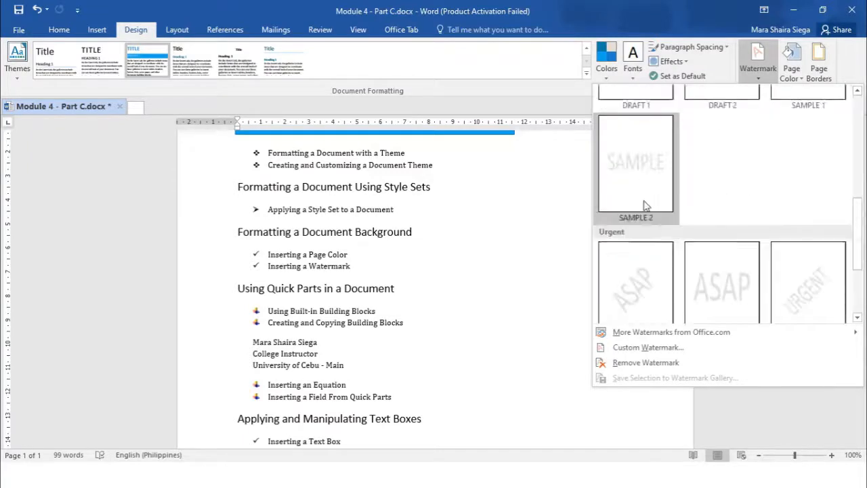
{"action": "scroll", "coordinate": [623, 139], "scroll_direction": "up", "scroll_amount": 2}
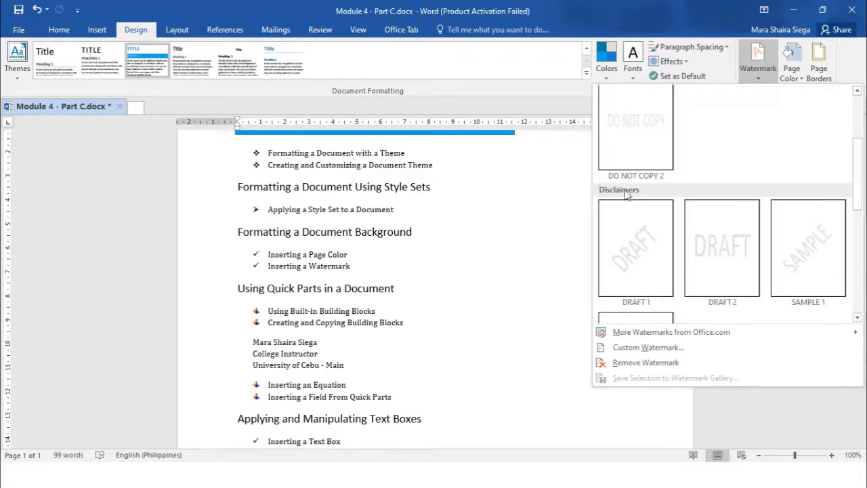
{"action": "scroll", "coordinate": [624, 195], "scroll_direction": "down", "scroll_amount": 2}
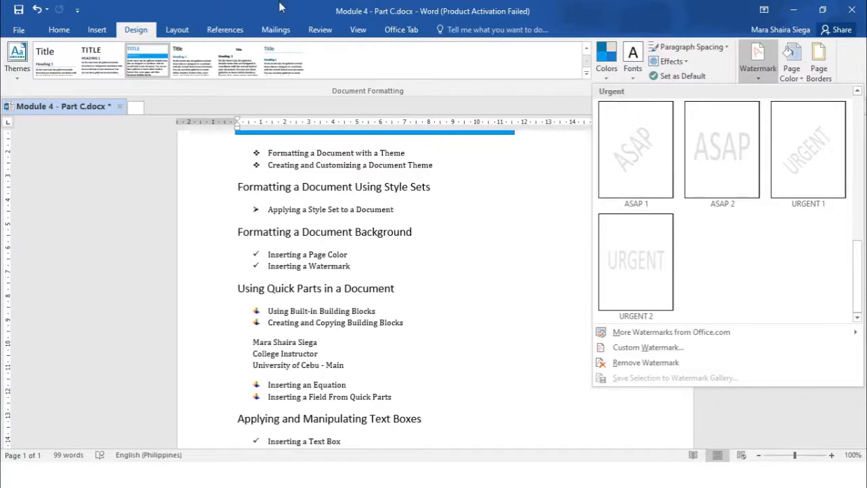
- Reopen the Building Blocks Organizer and scroll sideways to view the Behavior and Description columns
{"action": "left_click", "coordinate": [98, 32]}
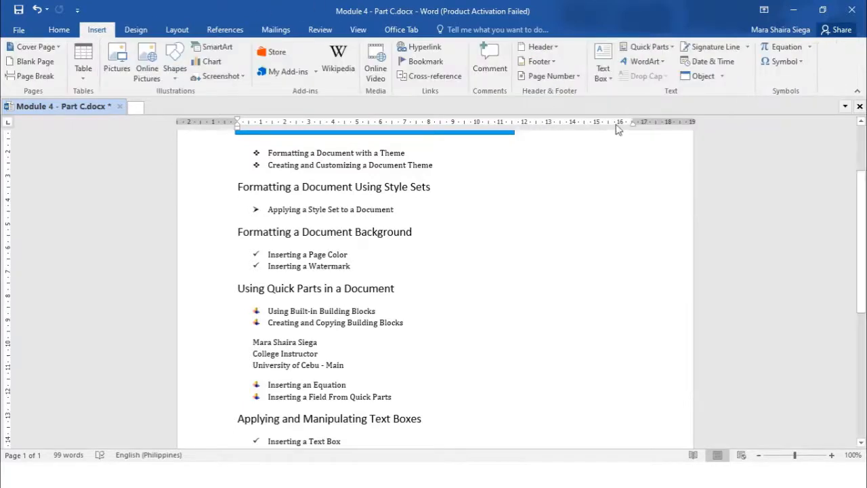
{"action": "left_click", "coordinate": [647, 47]}
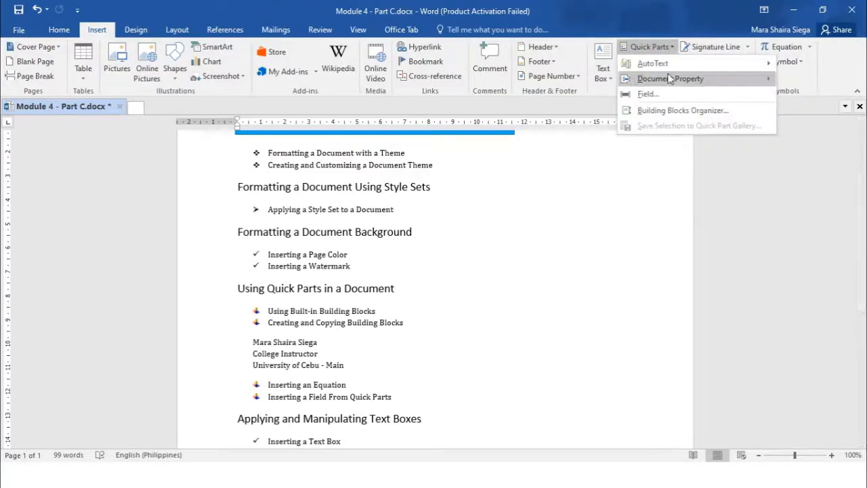
{"action": "mouse_move", "coordinate": [667, 70]}
{"action": "left_click", "coordinate": [674, 110]}
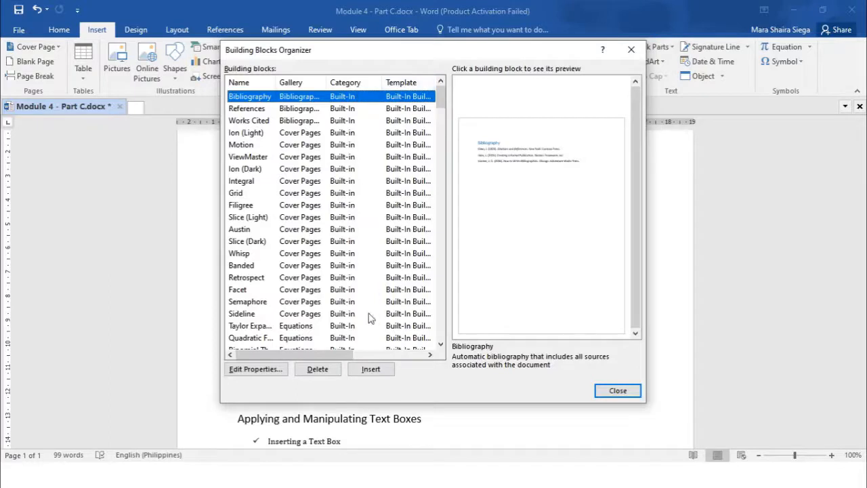
{"action": "left_click_drag", "start_coordinate": [345, 355], "coordinate": [423, 348]}
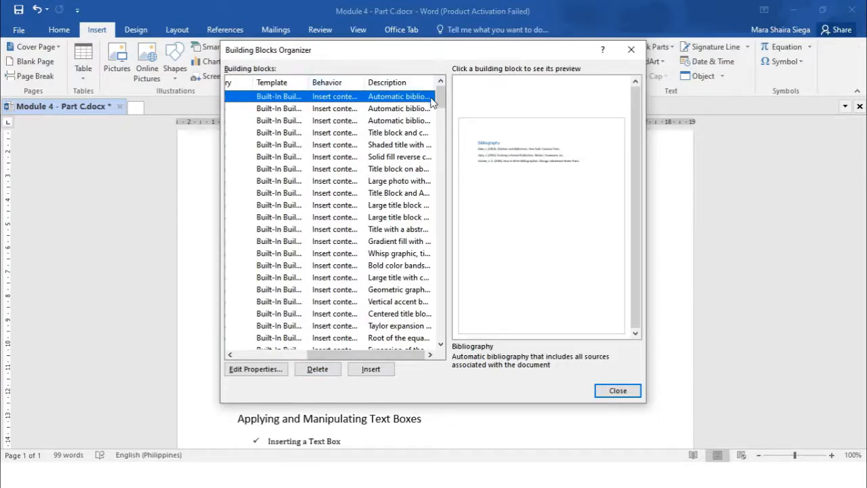
{"action": "left_click_drag", "start_coordinate": [390, 358], "coordinate": [304, 353]}
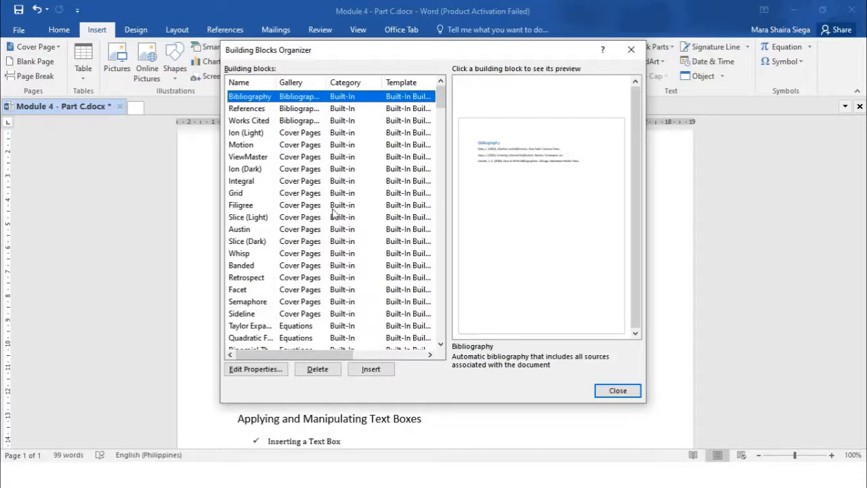
- Scroll through the building blocks list to examine the footer, header, page number and table entries
{"action": "scroll", "coordinate": [337, 211], "scroll_direction": "down", "scroll_amount": 3}
{"action": "scroll", "coordinate": [328, 216], "scroll_direction": "down", "scroll_amount": 3}
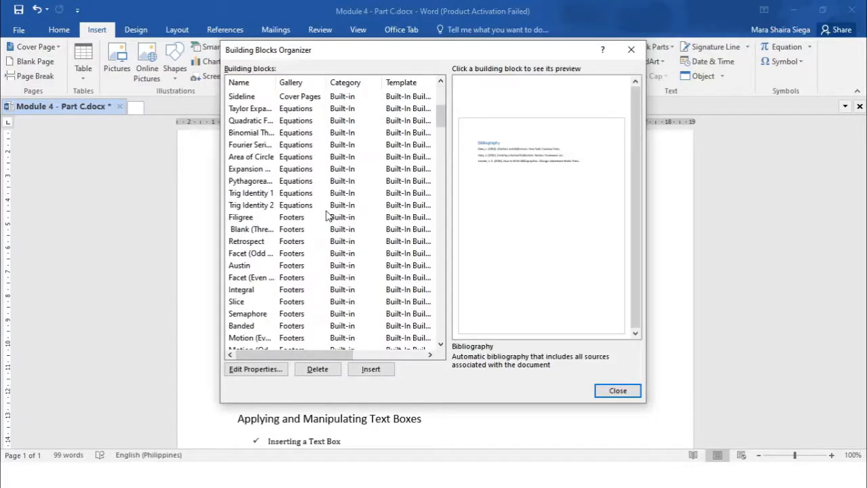
{"action": "scroll", "coordinate": [328, 216], "scroll_direction": "down", "scroll_amount": 2}
{"action": "scroll", "coordinate": [265, 220], "scroll_direction": "down", "scroll_amount": 8}
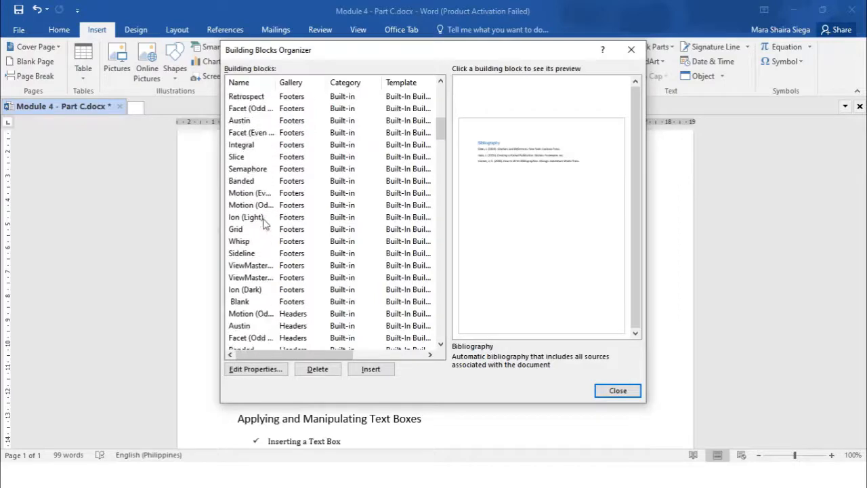
{"action": "scroll", "coordinate": [264, 222], "scroll_direction": "down", "scroll_amount": 10}
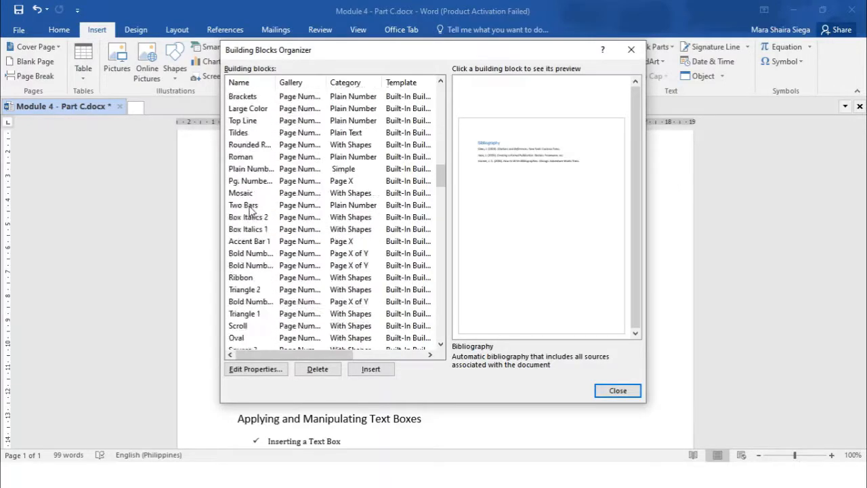
{"action": "scroll", "coordinate": [251, 231], "scroll_direction": "down", "scroll_amount": 15}
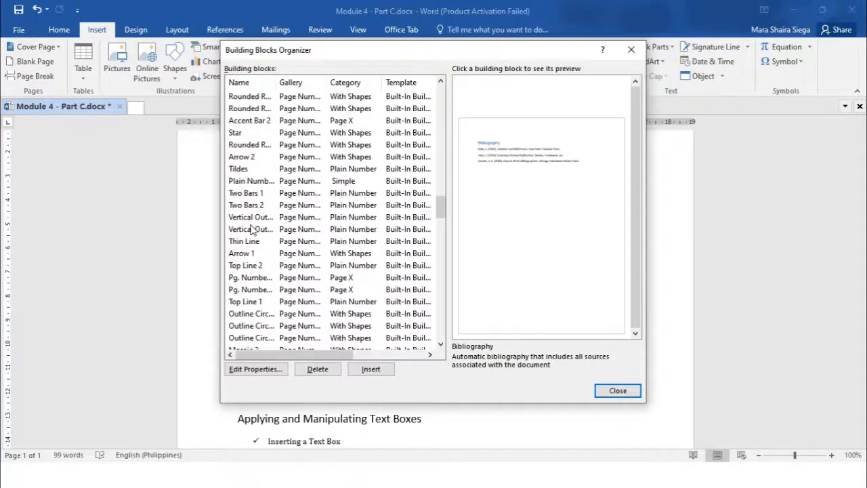
{"action": "scroll", "coordinate": [251, 230], "scroll_direction": "down", "scroll_amount": 8}
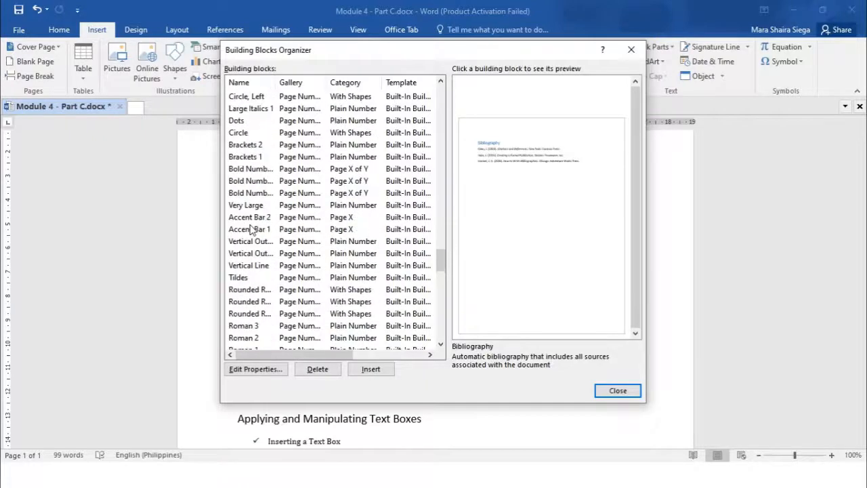
{"action": "scroll", "coordinate": [251, 230], "scroll_direction": "up", "scroll_amount": 1}
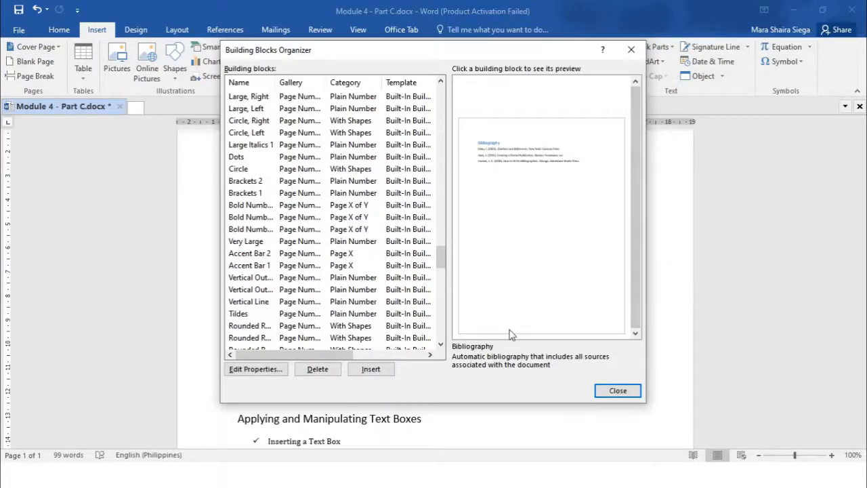
{"action": "scroll", "coordinate": [283, 191], "scroll_direction": "down", "scroll_amount": 4}
{"action": "scroll", "coordinate": [283, 191], "scroll_direction": "up", "scroll_amount": 5}
{"action": "scroll", "coordinate": [283, 191], "scroll_direction": "down", "scroll_amount": 8}
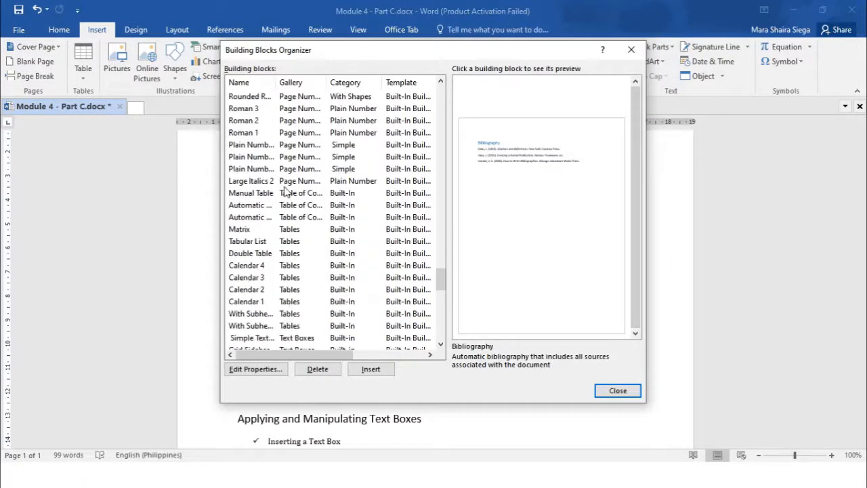
- Scroll back through the page number entries and close the Building Blocks Organizer
{"action": "scroll", "coordinate": [283, 191], "scroll_direction": "up", "scroll_amount": 2}
{"action": "scroll", "coordinate": [283, 191], "scroll_direction": "down", "scroll_amount": 3}
{"action": "scroll", "coordinate": [283, 191], "scroll_direction": "up", "scroll_amount": 5}
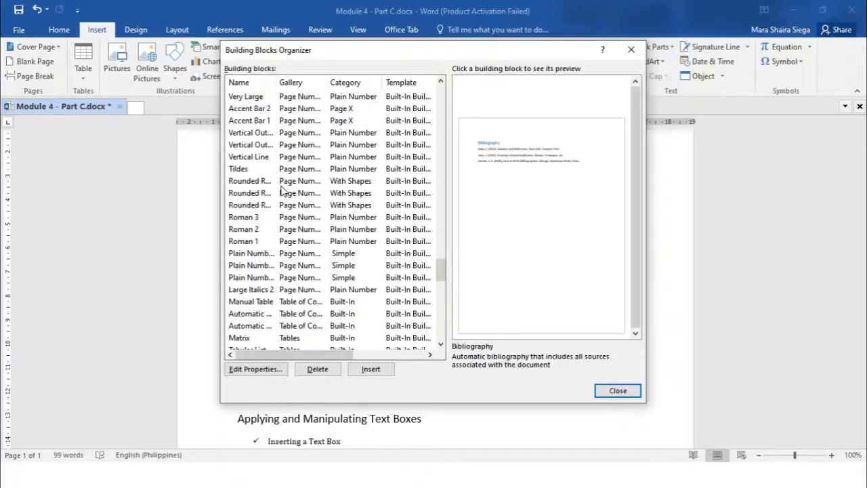
{"action": "left_click", "coordinate": [629, 50]}
{"action": "scroll", "coordinate": [416, 291], "scroll_direction": "down", "scroll_amount": 3}
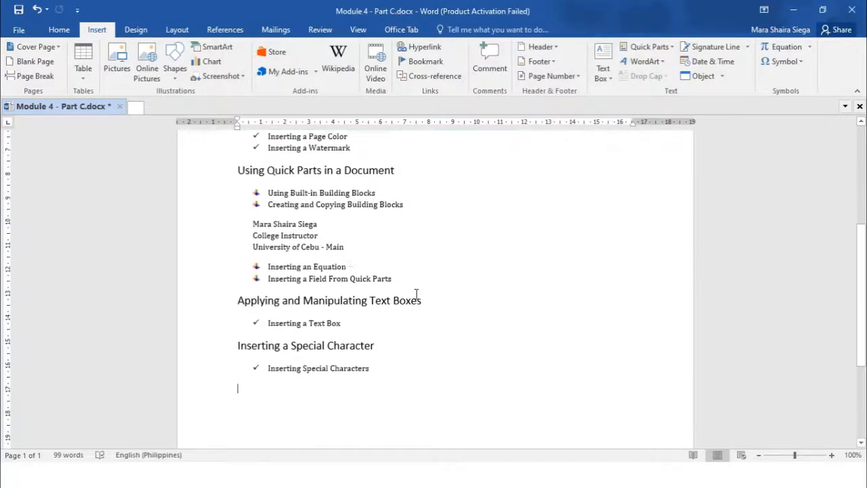
- Add blank lines below the Using Built-in Building Blocks item and insert the Calendar 1 table from the Building Blocks Organizer
{"action": "left_click", "coordinate": [395, 191]}
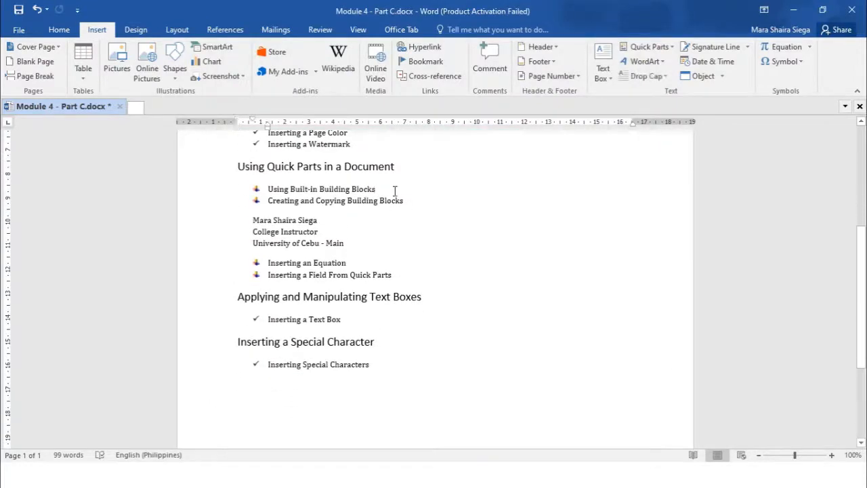
{"action": "key", "text": "Return"}
{"action": "key", "text": "Return"}
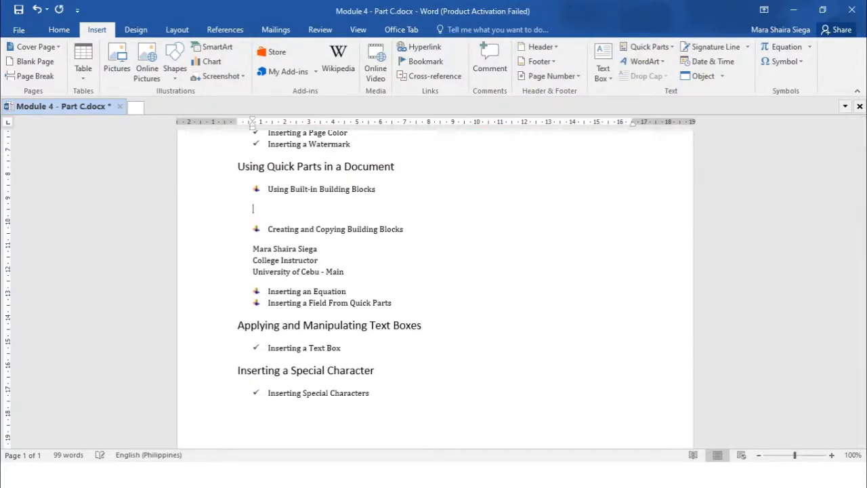
{"action": "left_click", "coordinate": [673, 48]}
{"action": "left_click", "coordinate": [662, 110]}
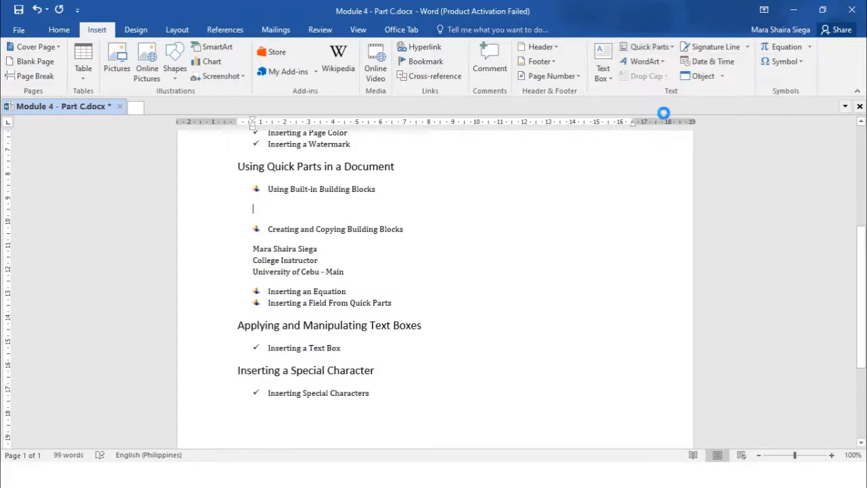
{"action": "scroll", "coordinate": [291, 156], "scroll_direction": "down", "scroll_amount": 12}
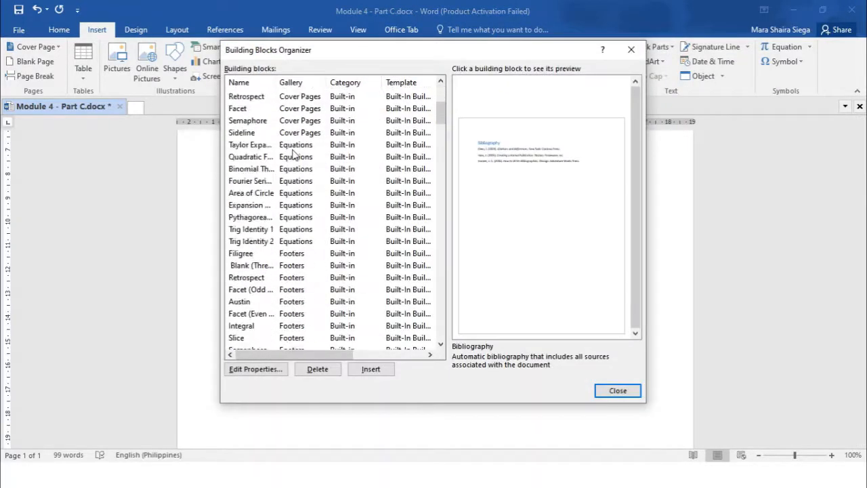
{"action": "scroll", "coordinate": [290, 157], "scroll_direction": "down", "scroll_amount": 20}
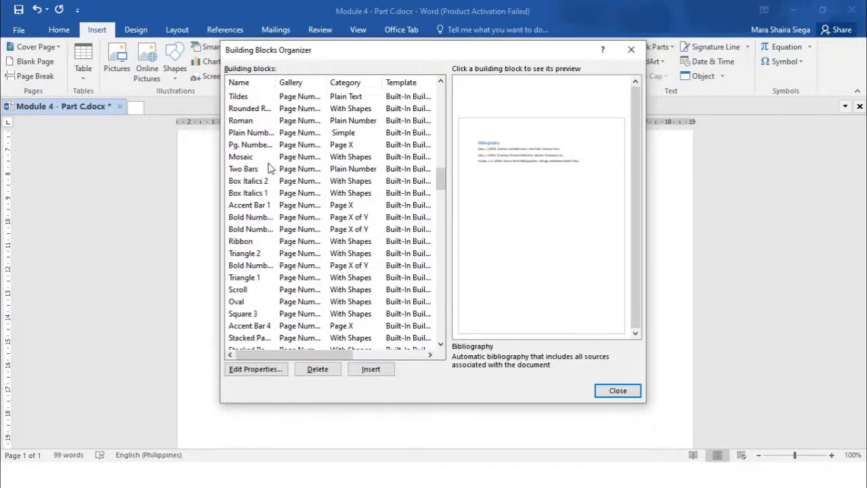
{"action": "scroll", "coordinate": [269, 168], "scroll_direction": "down", "scroll_amount": 20}
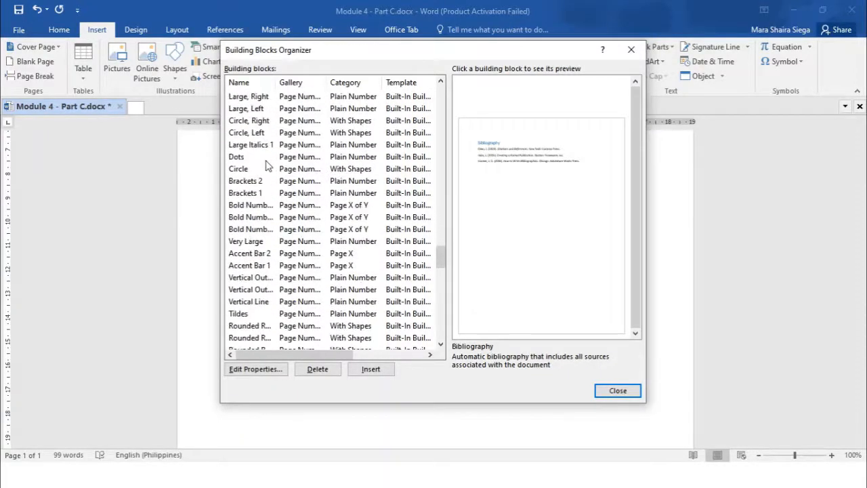
{"action": "scroll", "coordinate": [269, 166], "scroll_direction": "down", "scroll_amount": 4}
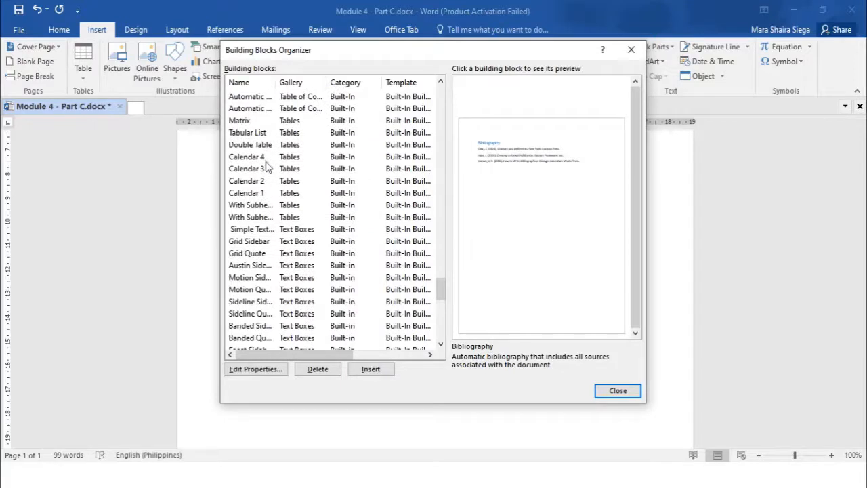
{"action": "left_click", "coordinate": [248, 193]}
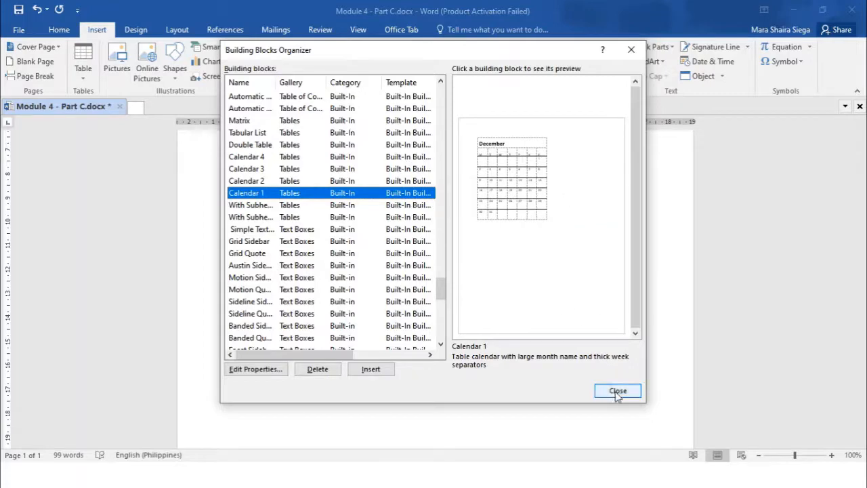
{"action": "left_click", "coordinate": [371, 374]}
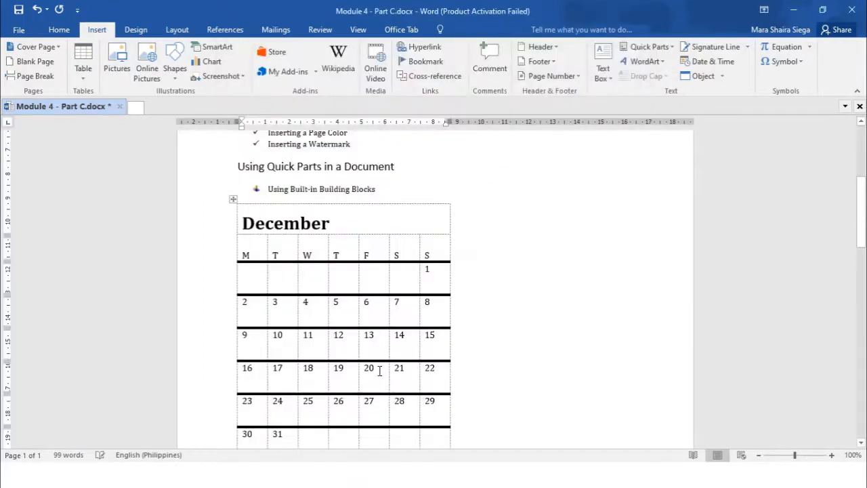
- Review the inserted calendar, undo its insertion and delete the leftover blank line
{"action": "scroll", "coordinate": [549, 275], "scroll_direction": "down", "scroll_amount": 4}
{"action": "scroll", "coordinate": [549, 276], "scroll_direction": "up", "scroll_amount": 4}
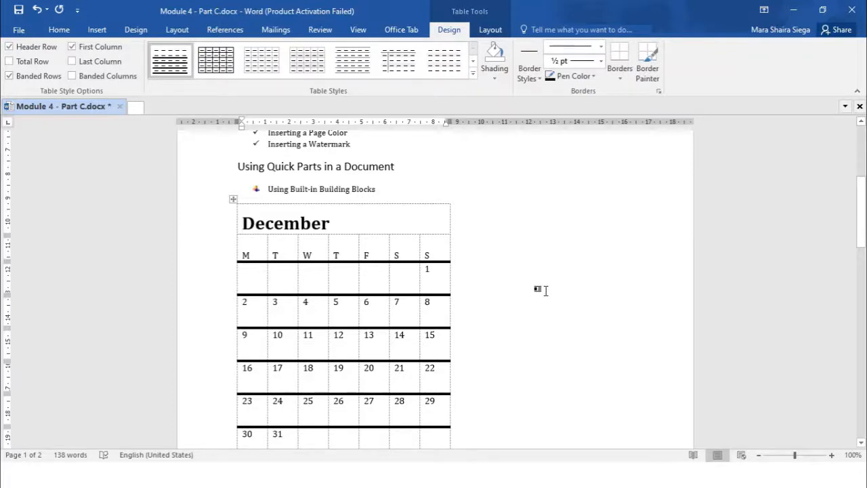
{"action": "scroll", "coordinate": [515, 257], "scroll_direction": "down", "scroll_amount": 5}
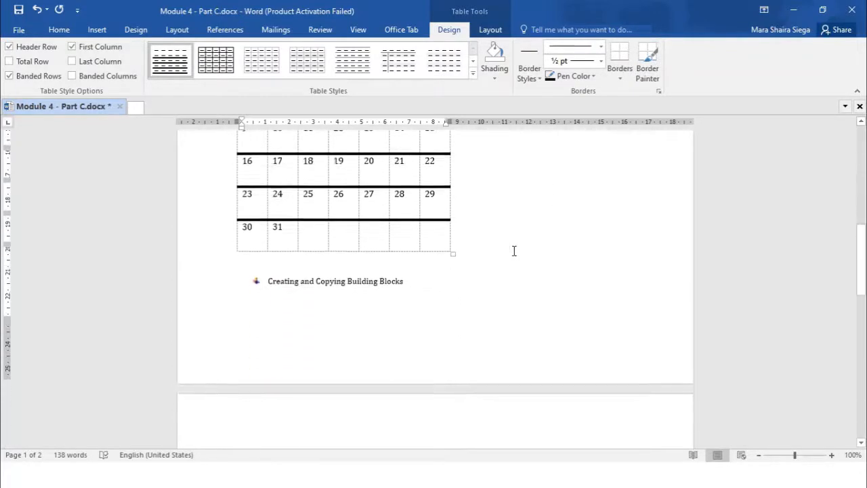
{"action": "scroll", "coordinate": [513, 250], "scroll_direction": "up", "scroll_amount": 2}
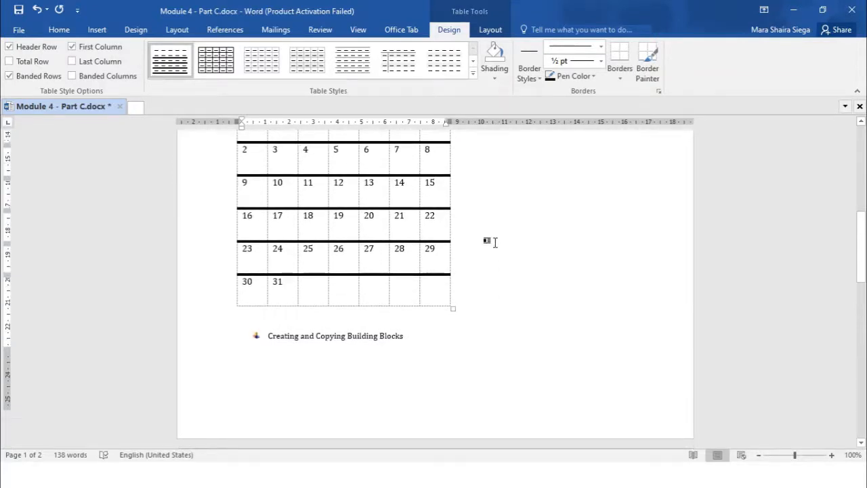
{"action": "scroll", "coordinate": [496, 243], "scroll_direction": "down", "scroll_amount": 8}
{"action": "scroll", "coordinate": [496, 243], "scroll_direction": "up", "scroll_amount": 3}
{"action": "scroll", "coordinate": [496, 242], "scroll_direction": "up", "scroll_amount": 8}
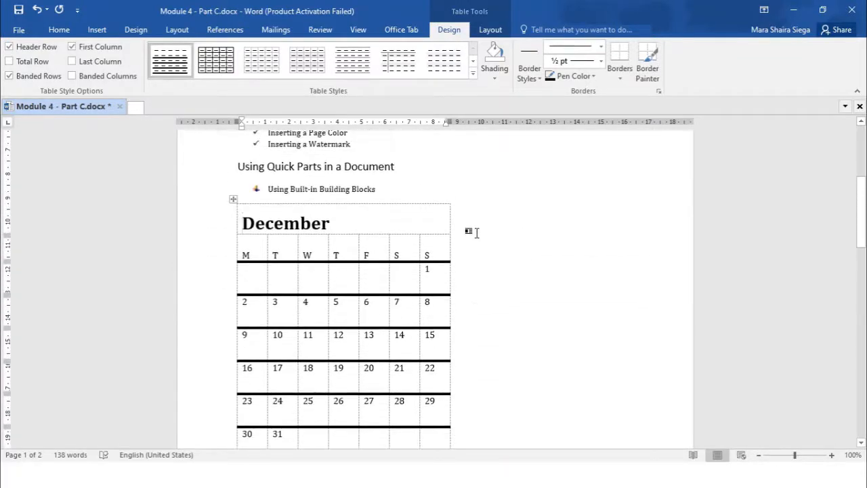
{"action": "key", "text": "ctrl+z"}
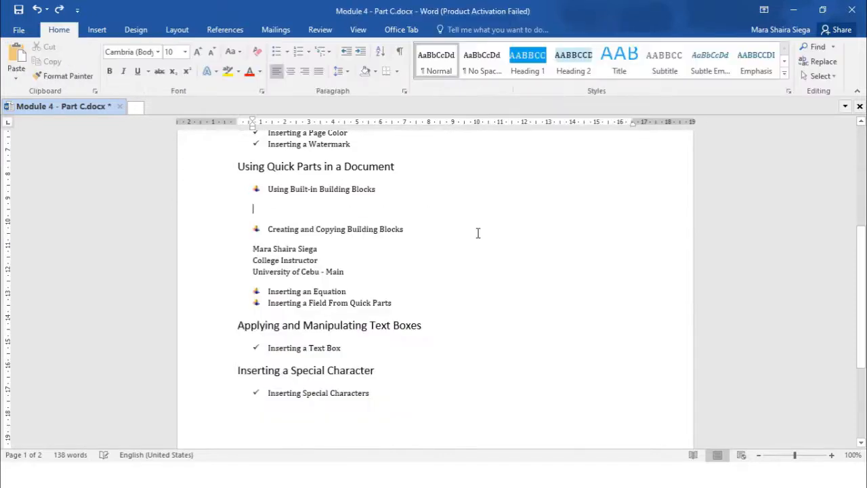
{"action": "key", "text": "BackSpace"}
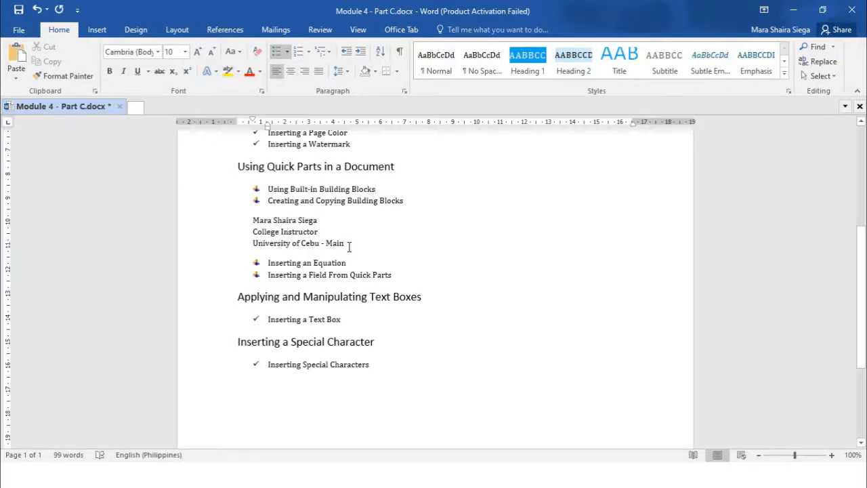
- Select the three-line name, title and university block and start saving it to the Quick Part Gallery
{"action": "triple_click", "coordinate": [261, 222]}
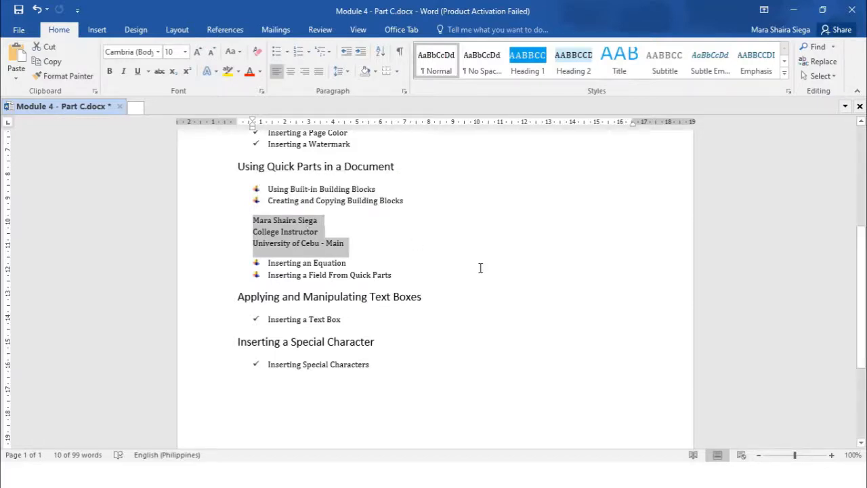
{"action": "left_click", "coordinate": [319, 221]}
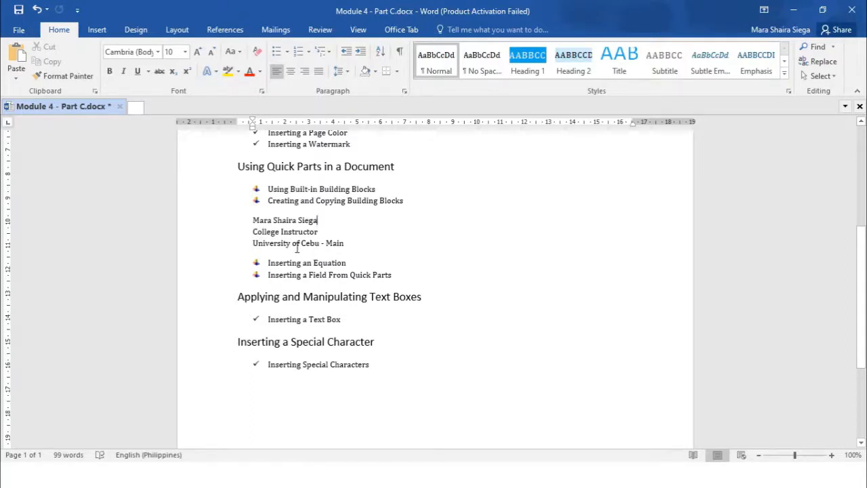
{"action": "left_click_drag", "start_coordinate": [251, 220], "coordinate": [347, 248]}
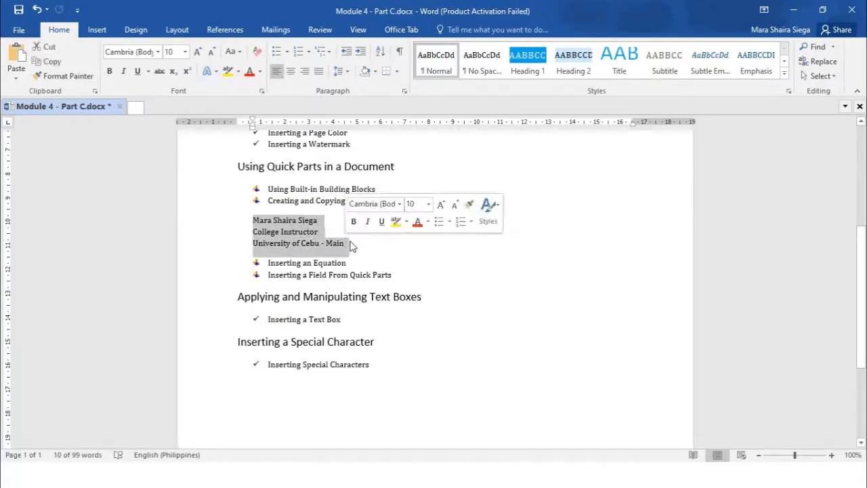
{"action": "left_click", "coordinate": [102, 33]}
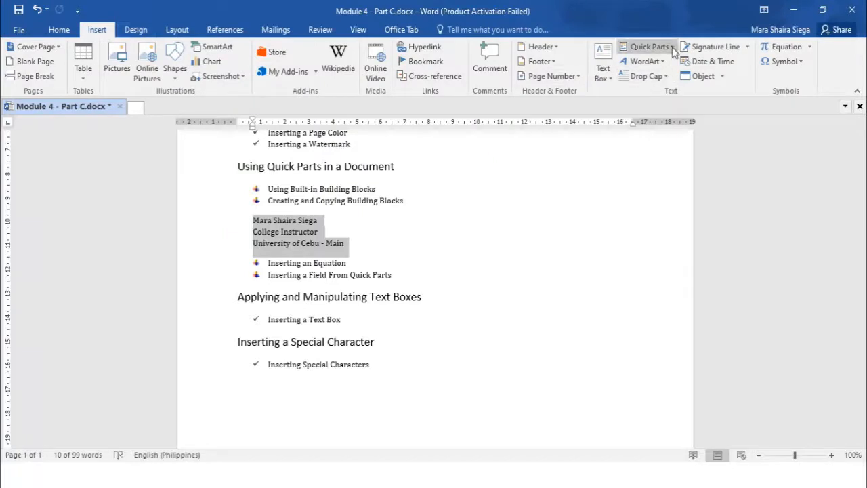
{"action": "left_click", "coordinate": [674, 47]}
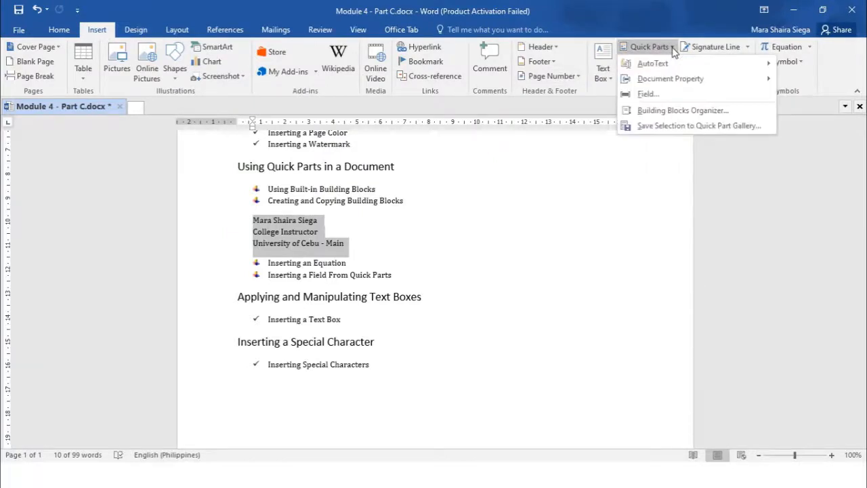
{"action": "left_click", "coordinate": [654, 129]}
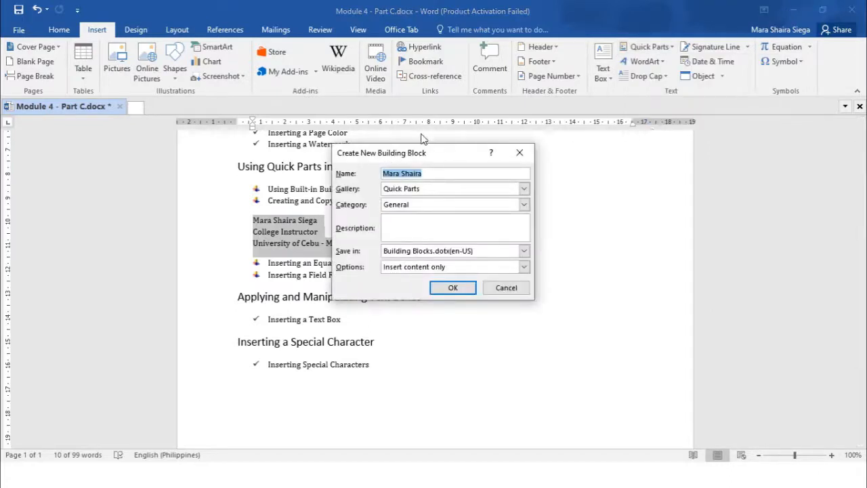
- Name the new building block Signature, give it the description "insert signature of user" and save it
{"action": "left_click_drag", "start_coordinate": [432, 158], "coordinate": [565, 157]}
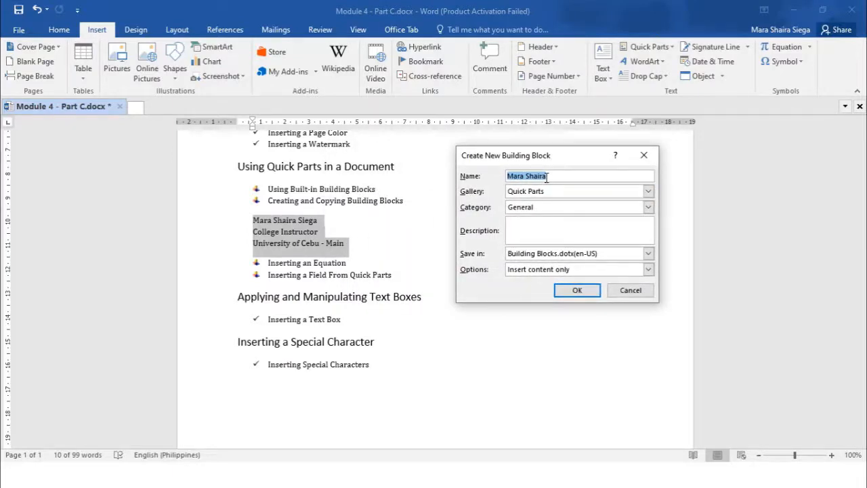
{"action": "type", "text": "Signature"}
{"action": "left_click", "coordinate": [597, 224]}
{"action": "type", "text": "sig"}
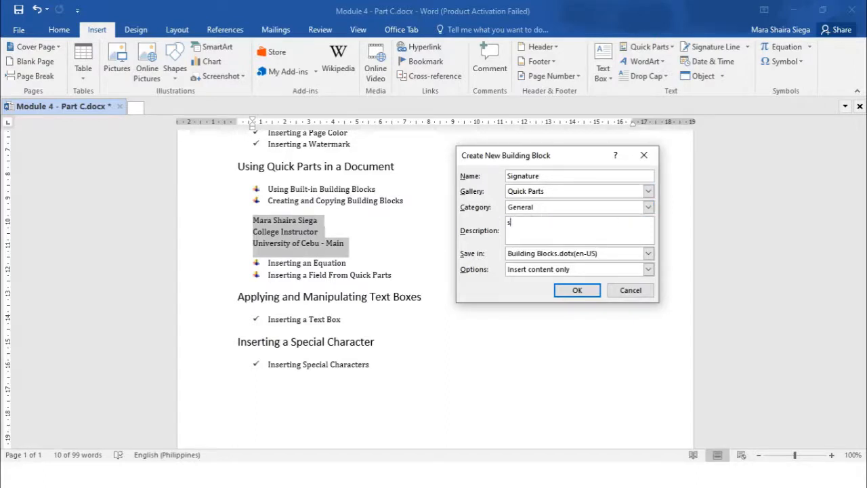
{"action": "type", "text": "na"}
{"action": "key", "text": "BackSpace"}
{"action": "key", "text": "BackSpace"}
{"action": "key", "text": "BackSpace"}
{"action": "key", "text": "BackSpace"}
{"action": "key", "text": "BackSpace"}
{"action": "type", "text": "insert signature of user"}
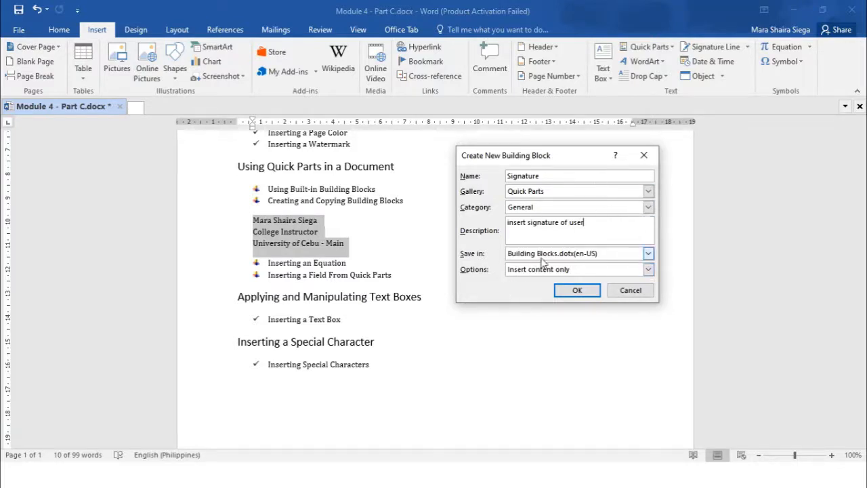
{"action": "left_click", "coordinate": [578, 291]}
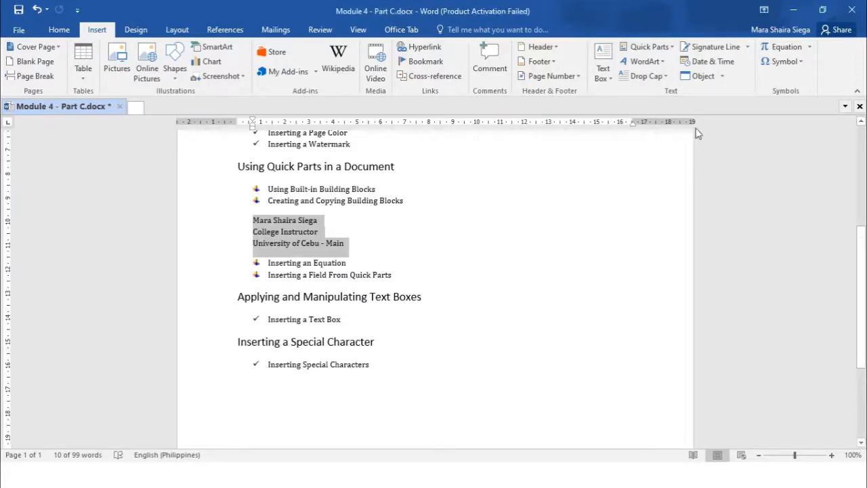
- Open the Quick Parts gallery to view the saved Signature entry, then close it
{"action": "left_click", "coordinate": [673, 48]}
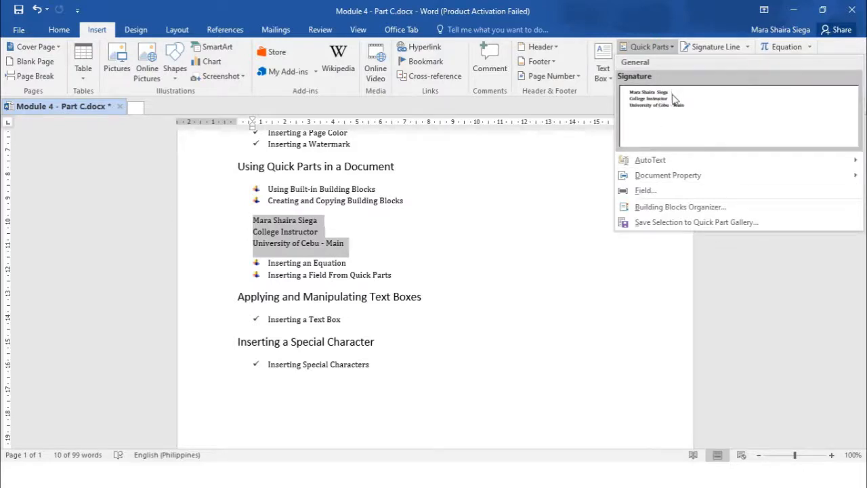
{"action": "left_click", "coordinate": [362, 277]}
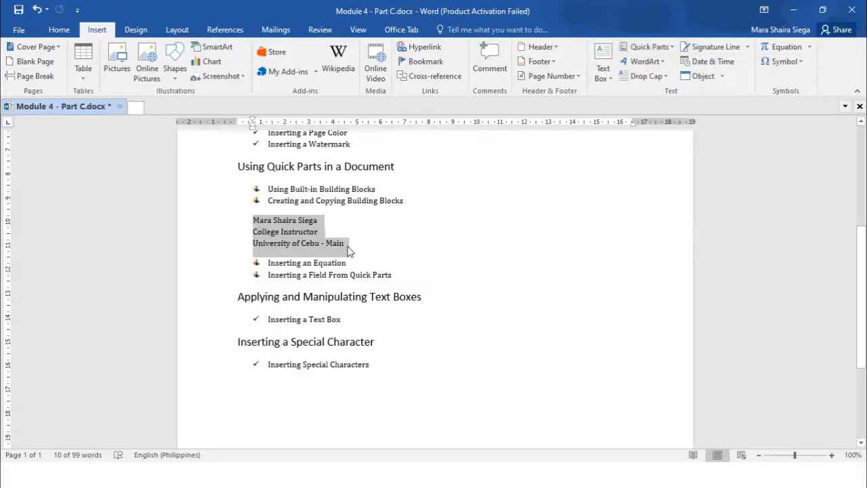
- Delete the name, title and university lines and restore the bulleted list so Inserting an Equation keeps its bullet
{"action": "left_click", "coordinate": [346, 242]}
{"action": "left_click_drag", "start_coordinate": [347, 242], "coordinate": [244, 219]}
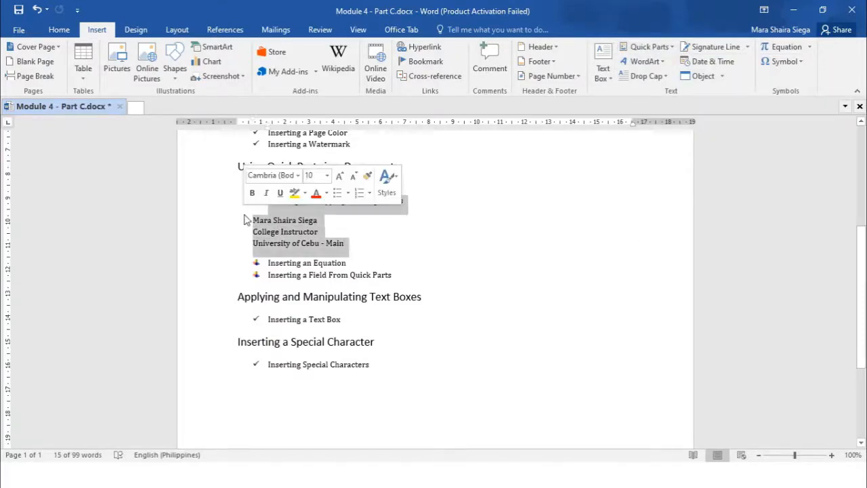
{"action": "left_click_drag", "start_coordinate": [355, 249], "coordinate": [243, 223]}
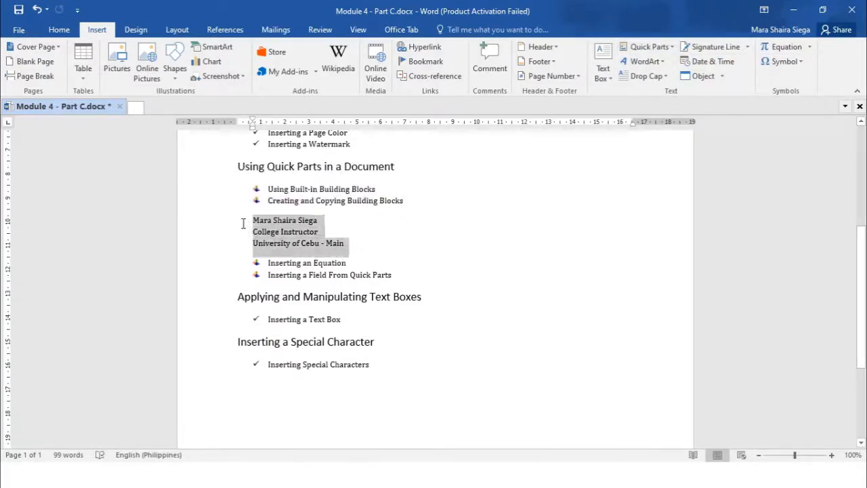
{"action": "key", "text": "BackSpace"}
{"action": "key", "text": "BackSpace"}
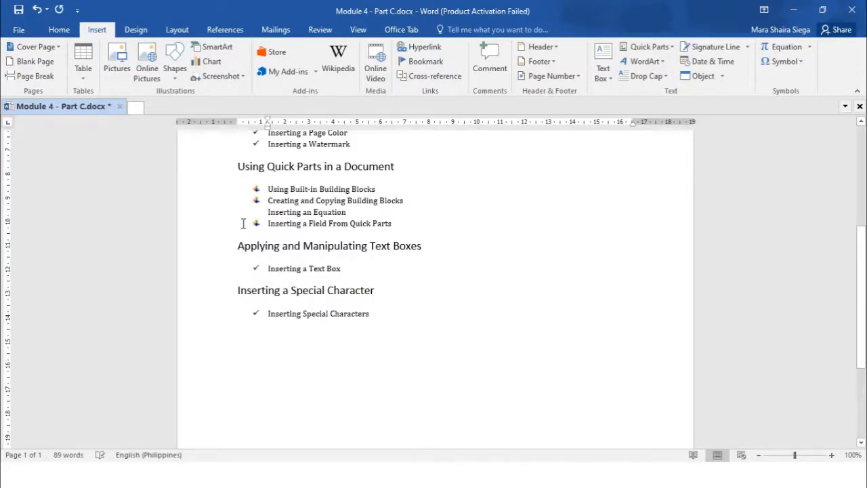
{"action": "key", "text": "ctrl+z"}
{"action": "key", "text": "Return"}
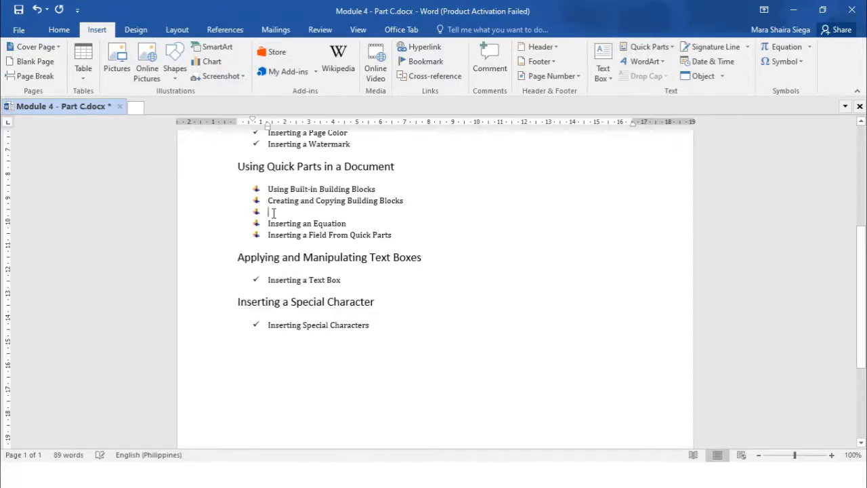
{"action": "key", "text": "BackSpace"}
{"action": "key", "text": "BackSpace"}
{"action": "key", "text": "BackSpace"}
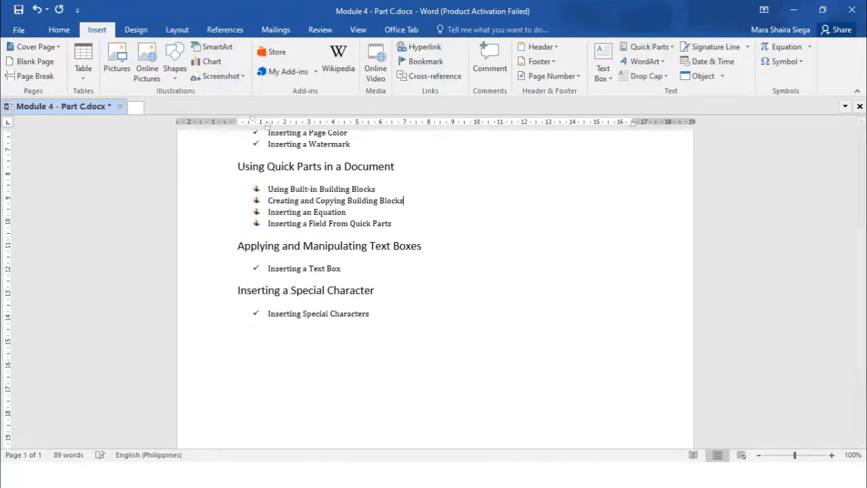
{"action": "left_click", "coordinate": [266, 350]}
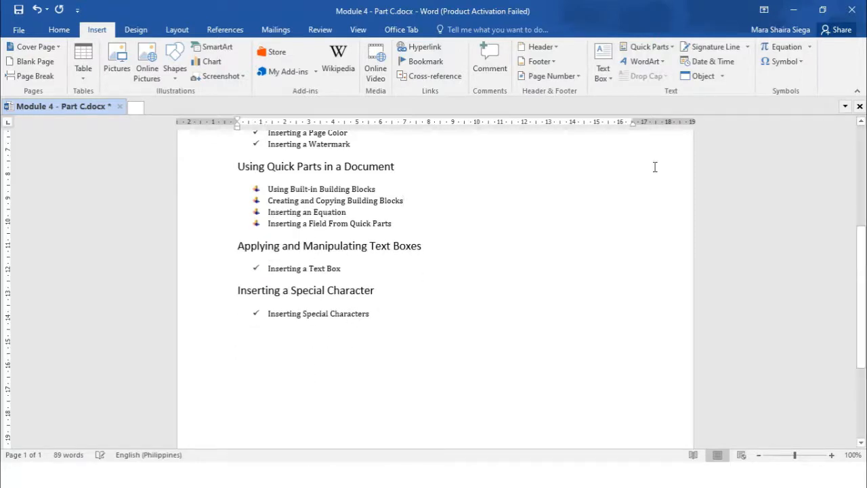
- Insert the saved Signature building block on the empty line below the last section
{"action": "left_click", "coordinate": [671, 45]}
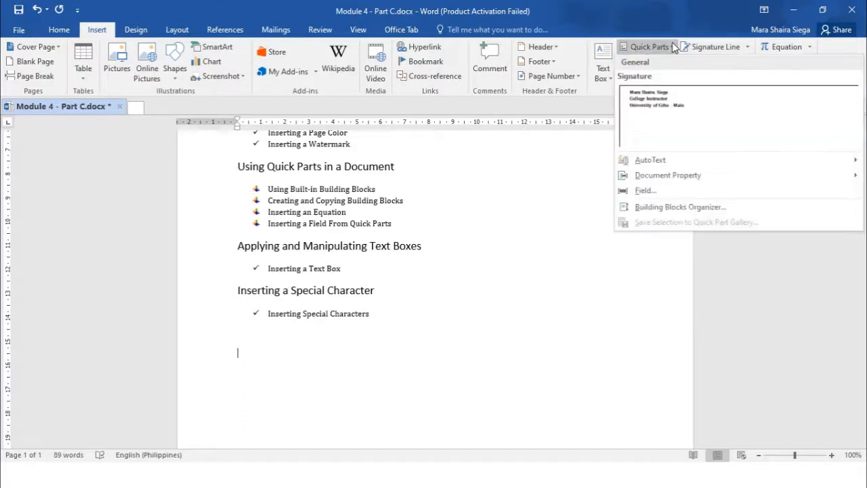
{"action": "left_click", "coordinate": [663, 101]}
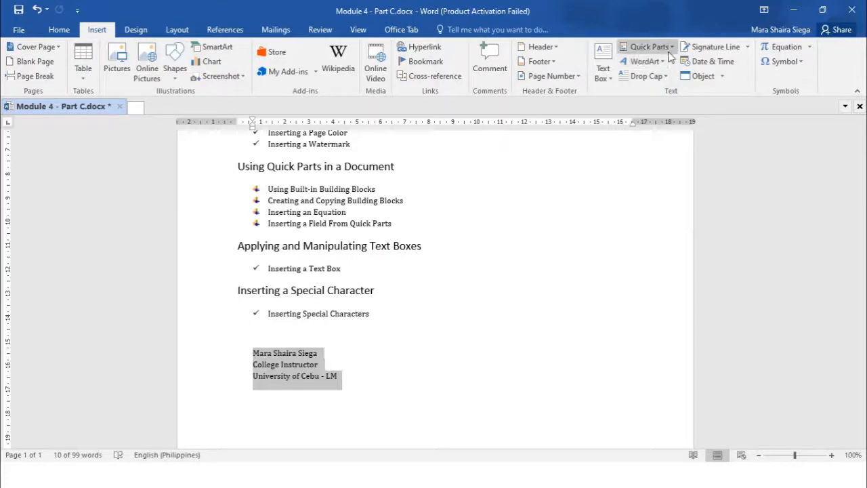
- Open the Building Blocks Organizer, browse the built-in equation entries, and insert the Pythagorean Theorem equation
{"action": "left_click", "coordinate": [649, 47]}
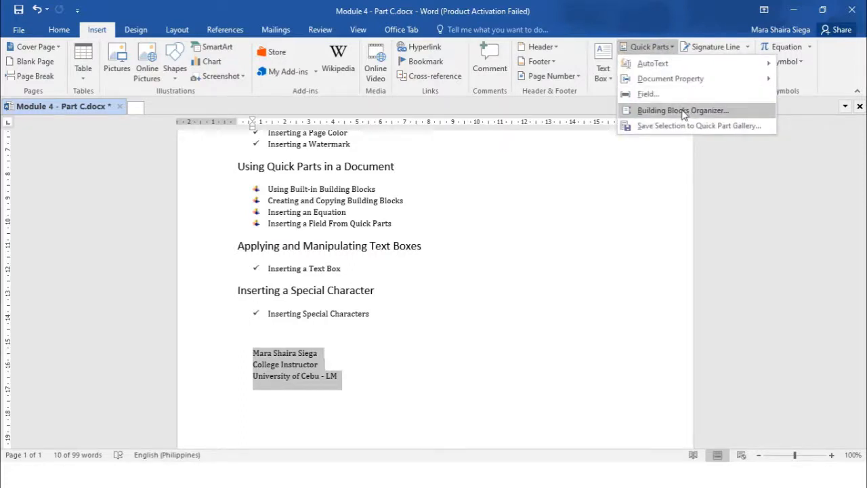
{"action": "left_click", "coordinate": [682, 110]}
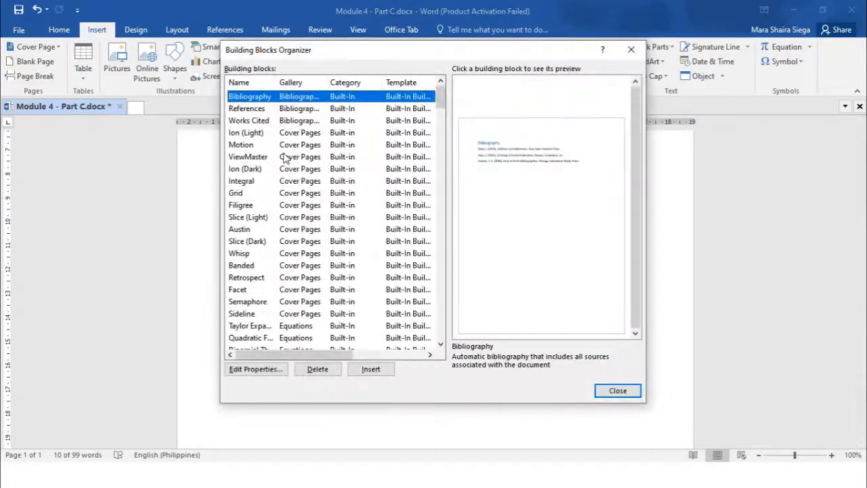
{"action": "scroll", "coordinate": [285, 157], "scroll_direction": "down", "scroll_amount": 5}
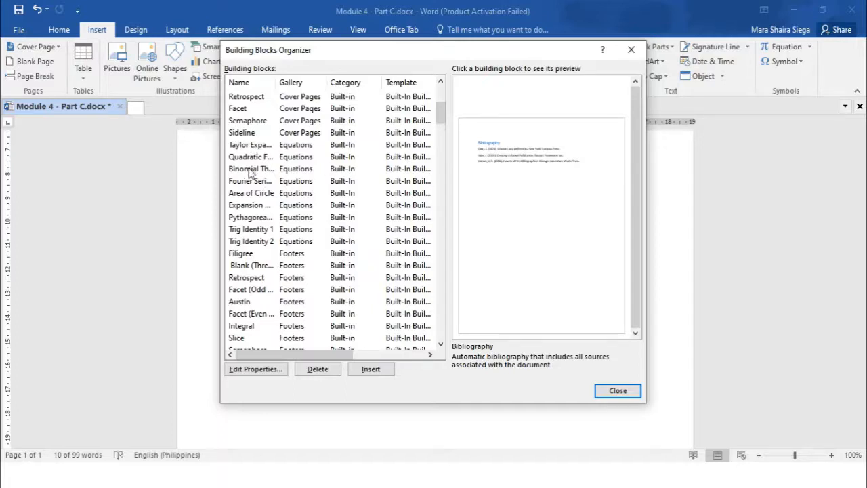
{"action": "left_click", "coordinate": [251, 170]}
{"action": "left_click", "coordinate": [249, 183]}
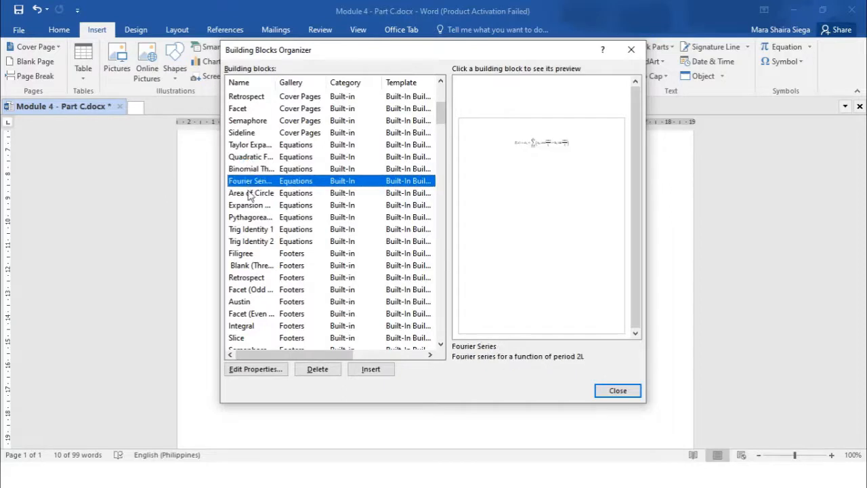
{"action": "left_click", "coordinate": [251, 194]}
{"action": "left_click", "coordinate": [250, 207]}
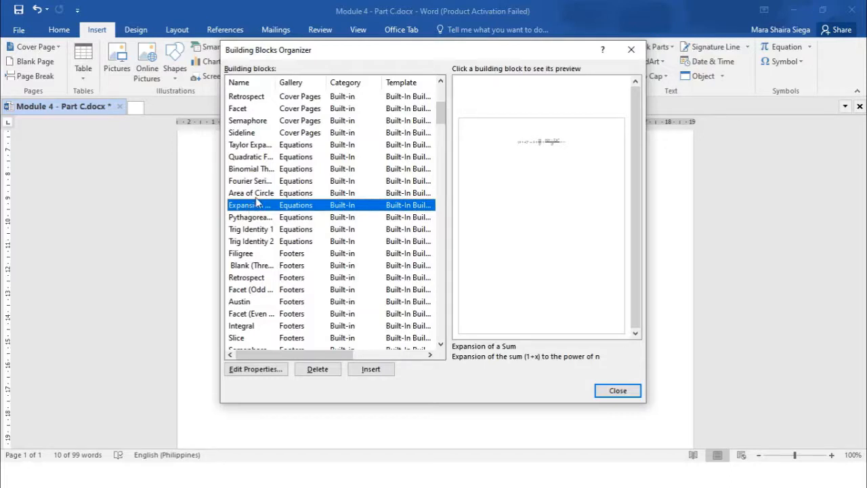
{"action": "left_click", "coordinate": [261, 218]}
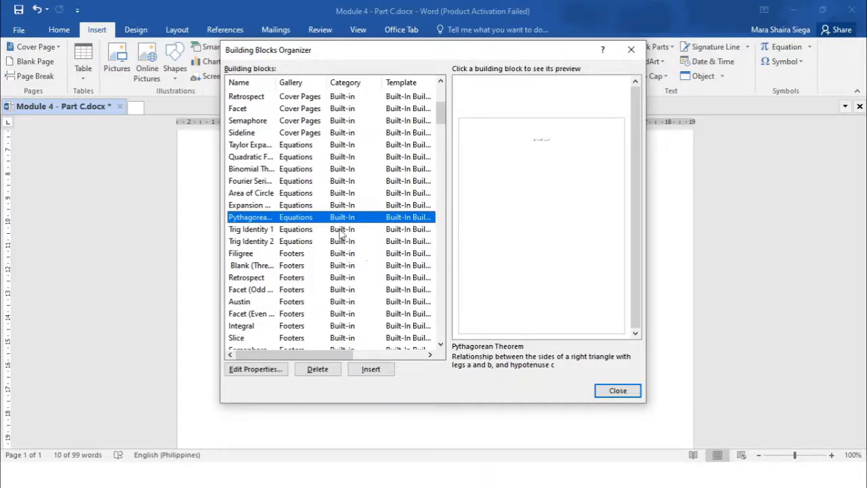
{"action": "left_click", "coordinate": [370, 371]}
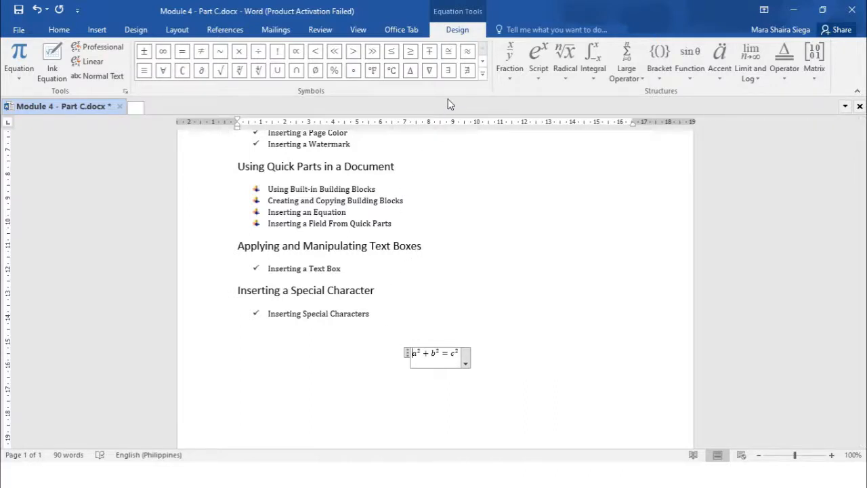
- Browse the built-in equations listed in the equation gallery
{"action": "left_click", "coordinate": [17, 82]}
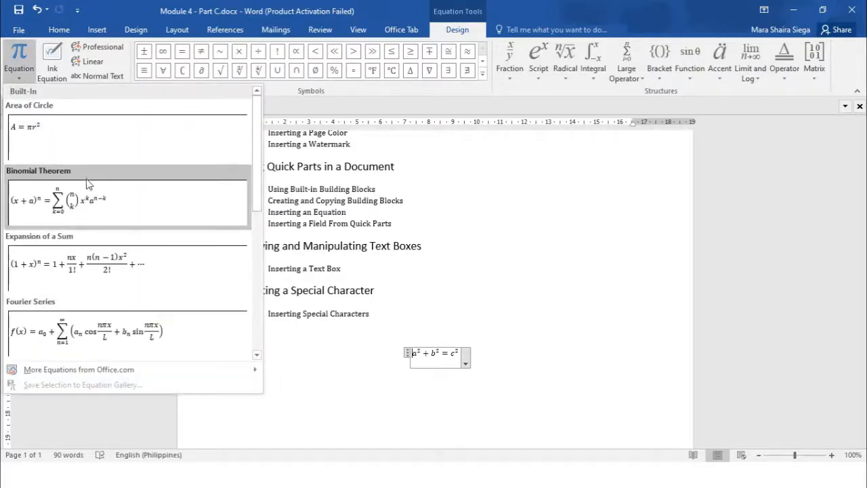
{"action": "scroll", "coordinate": [91, 184], "scroll_direction": "down", "scroll_amount": 5}
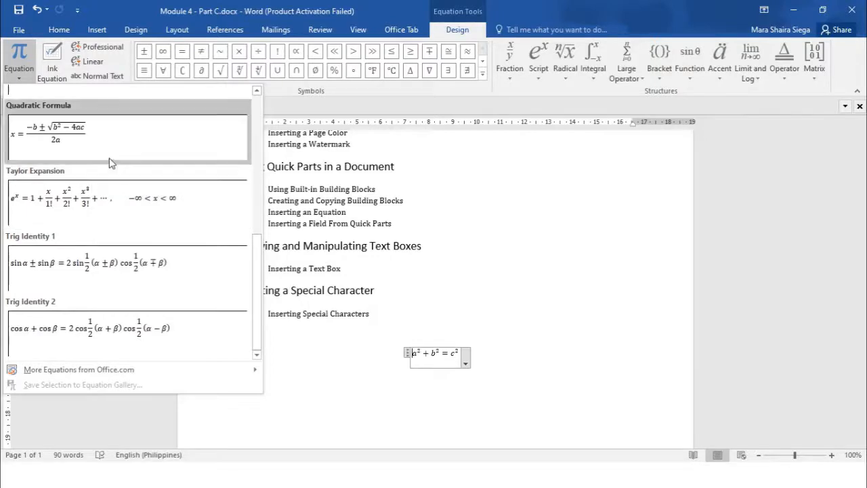
{"action": "scroll", "coordinate": [111, 164], "scroll_direction": "up", "scroll_amount": 5}
{"action": "scroll", "coordinate": [112, 164], "scroll_direction": "down", "scroll_amount": 5}
{"action": "scroll", "coordinate": [101, 216], "scroll_direction": "up", "scroll_amount": 5}
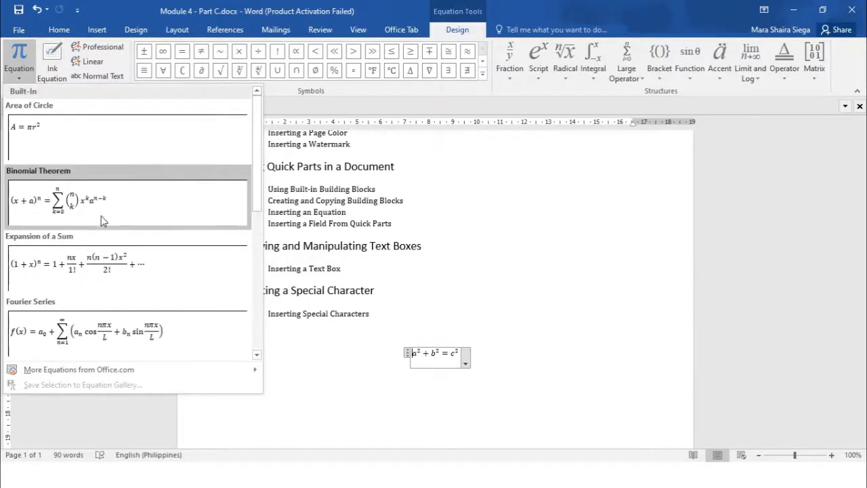
{"action": "scroll", "coordinate": [101, 216], "scroll_direction": "down", "scroll_amount": 3}
{"action": "scroll", "coordinate": [104, 216], "scroll_direction": "down", "scroll_amount": 2}
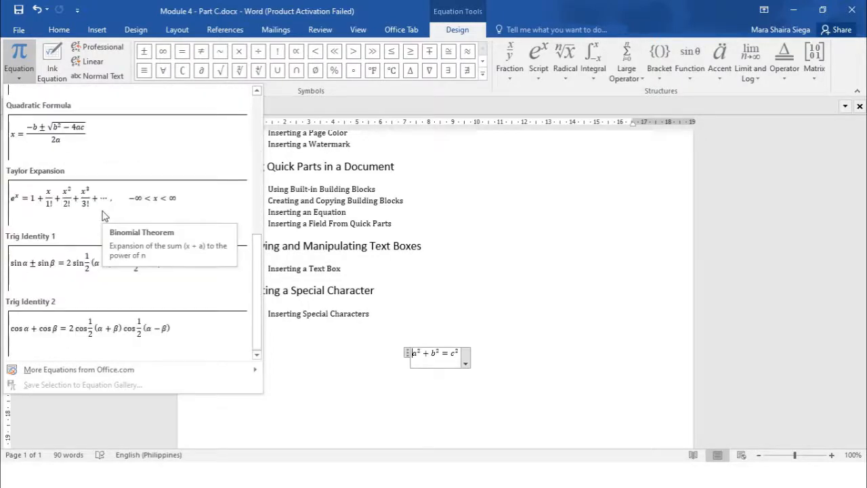
- Select the inserted Pythagorean Theorem equation and delete it from the document
{"action": "left_click", "coordinate": [454, 358]}
{"action": "left_click", "coordinate": [451, 354]}
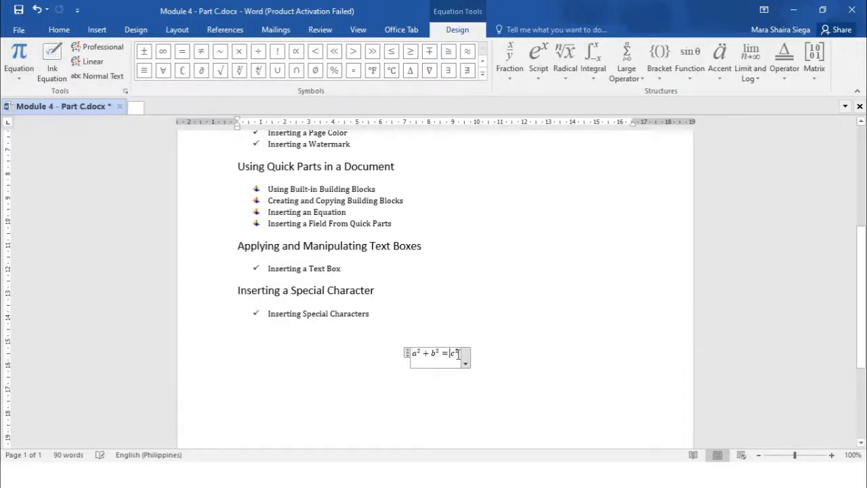
{"action": "left_click_drag", "start_coordinate": [458, 354], "coordinate": [414, 354]}
{"action": "left_click", "coordinate": [432, 356]}
{"action": "key", "text": "Delete"}
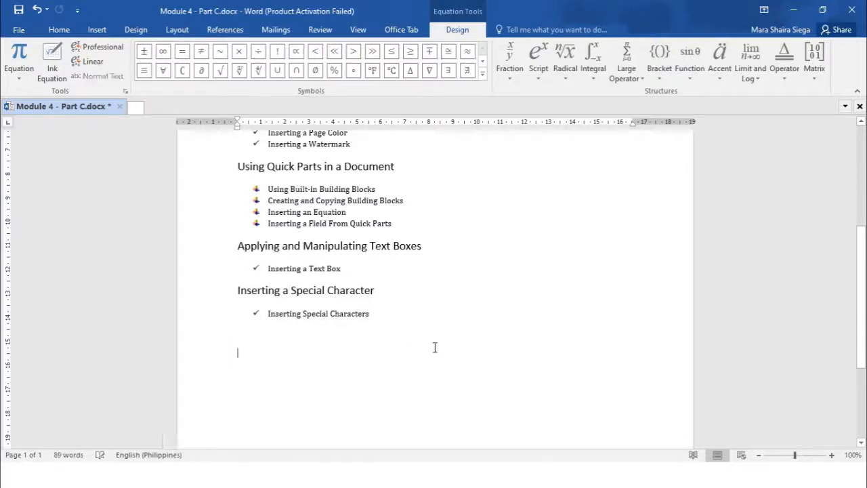
- Insert the built-in Area of Circle equation from the Equation gallery on the empty line
{"action": "left_click", "coordinate": [99, 32]}
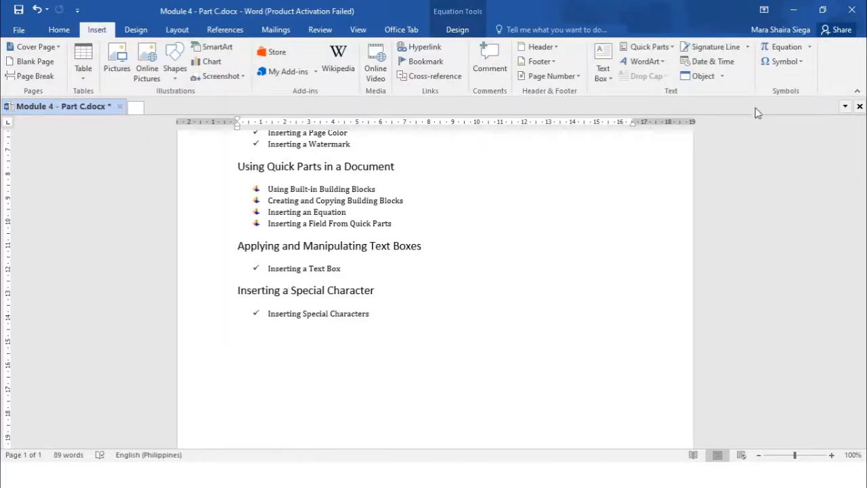
{"action": "left_click", "coordinate": [809, 49]}
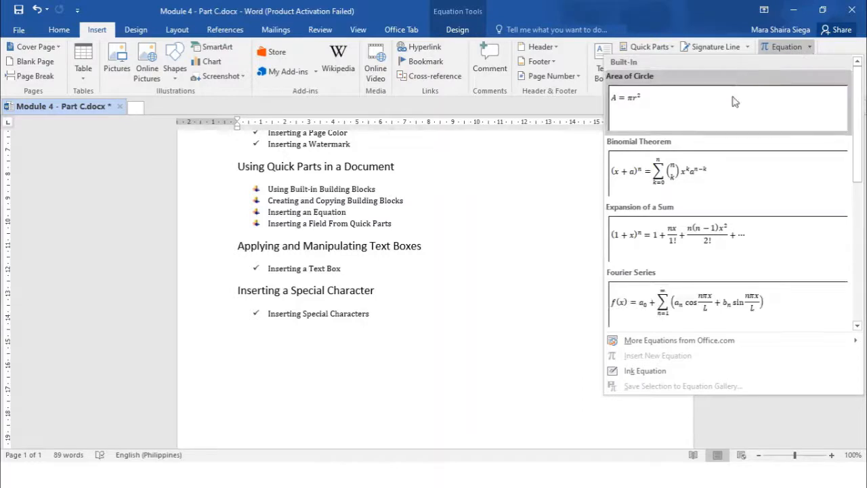
{"action": "scroll", "coordinate": [684, 116], "scroll_direction": "down", "scroll_amount": 5}
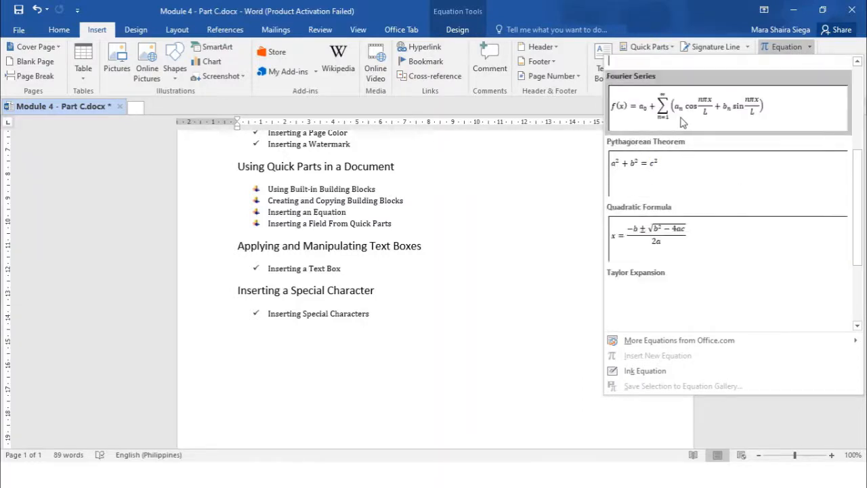
{"action": "scroll", "coordinate": [681, 170], "scroll_direction": "up", "scroll_amount": 5}
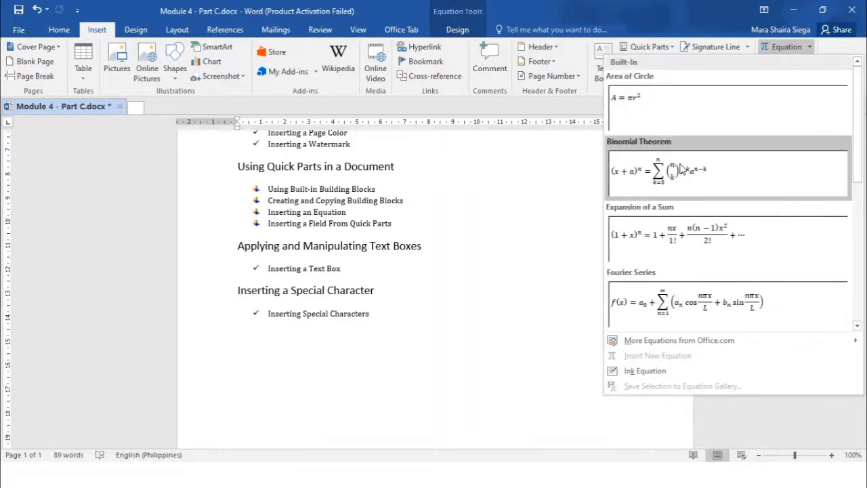
{"action": "key", "text": "Escape"}
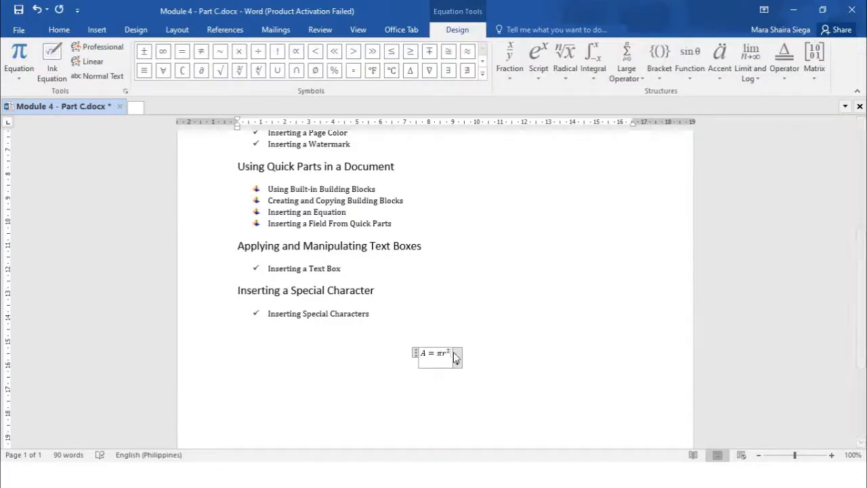
- Clear the Area of Circle equation's contents, leaving an empty equation placeholder
{"action": "key", "text": "BackSpace"}
{"action": "key", "text": "BackSpace"}
{"action": "key", "text": "BackSpace"}
{"action": "key", "text": "BackSpace"}
{"action": "key", "text": "BackSpace"}
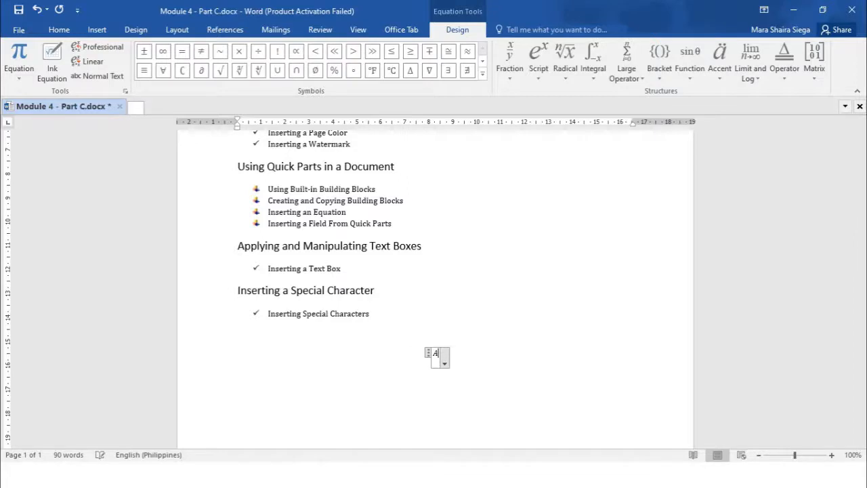
{"action": "key", "text": "BackSpace"}
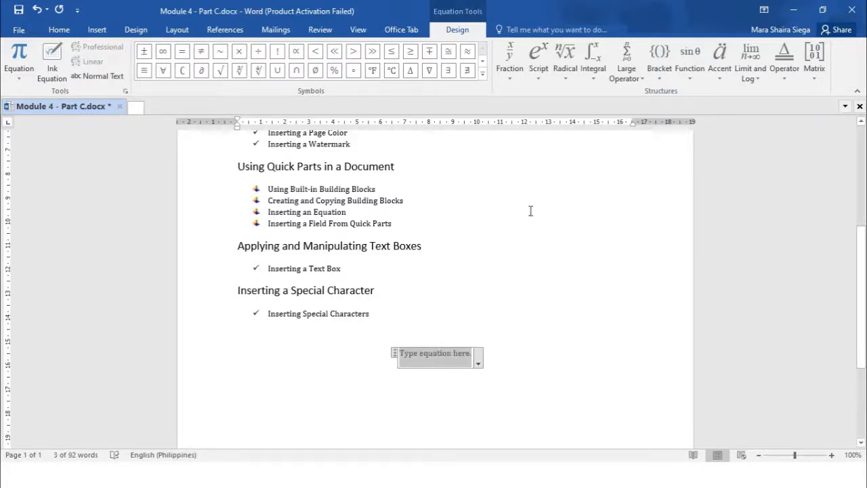
- Browse each equation structure gallery, from Fraction through Operator
{"action": "left_click", "coordinate": [514, 75]}
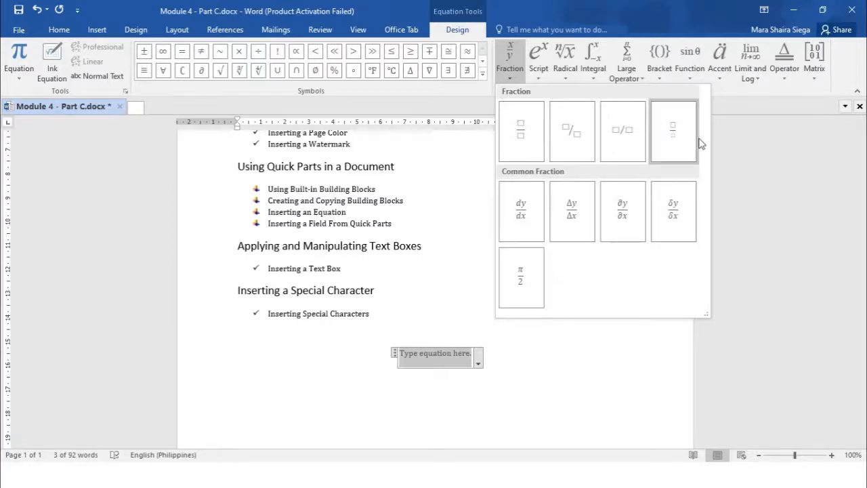
{"action": "left_click", "coordinate": [540, 79]}
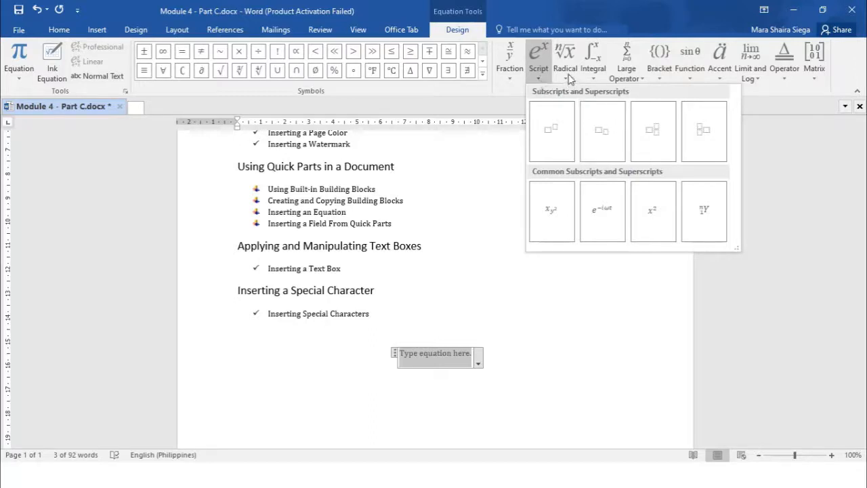
{"action": "left_click", "coordinate": [567, 74]}
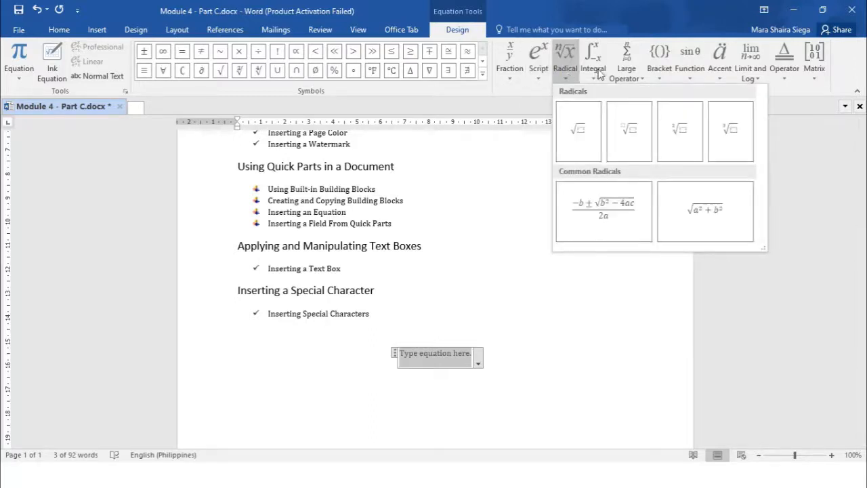
{"action": "left_click", "coordinate": [597, 73]}
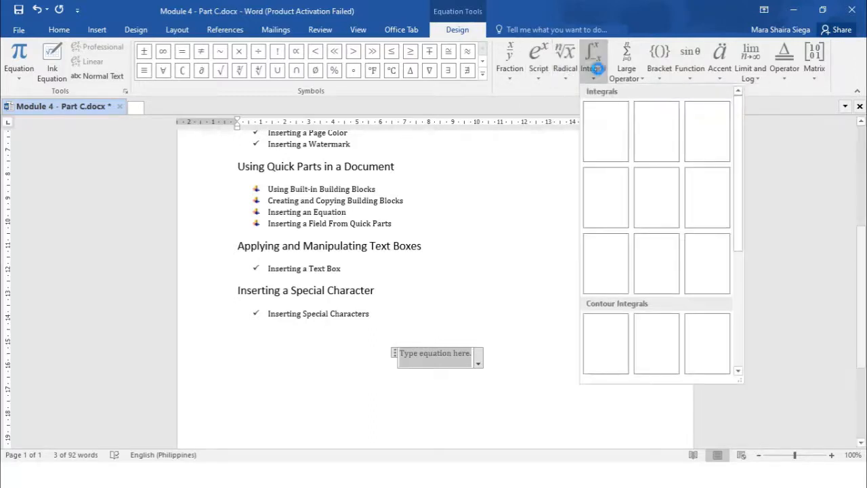
{"action": "left_click", "coordinate": [641, 79]}
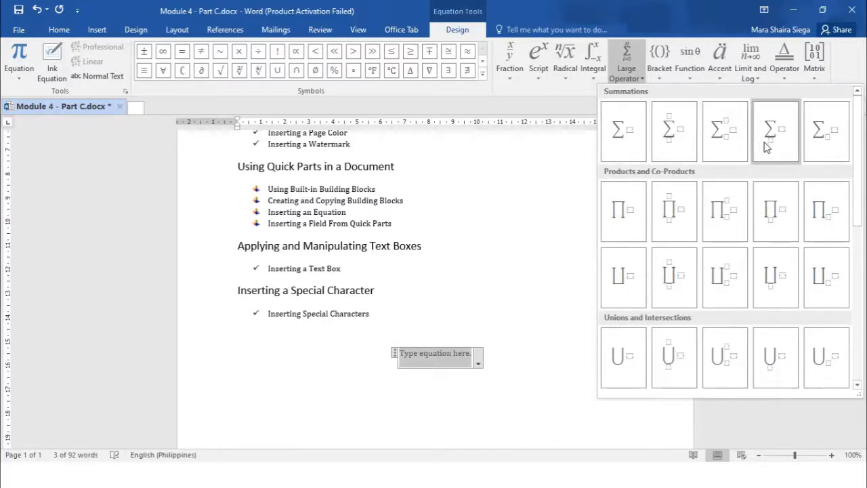
{"action": "left_click", "coordinate": [662, 78]}
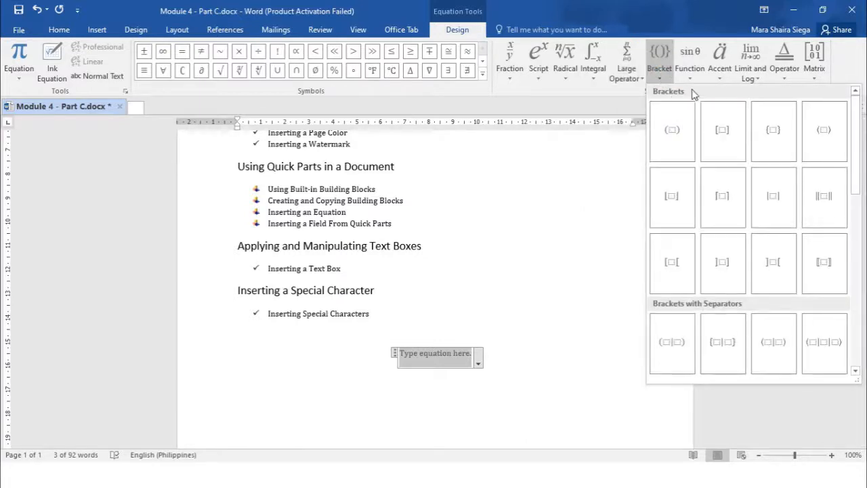
{"action": "left_click", "coordinate": [692, 80]}
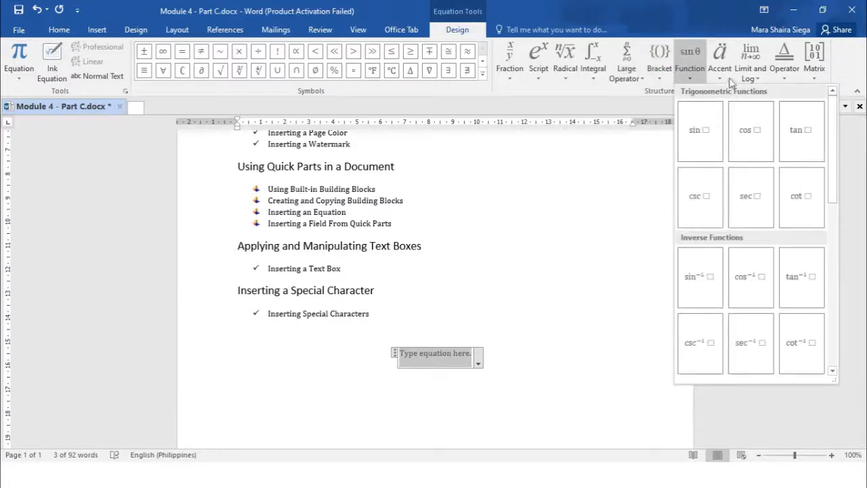
{"action": "left_click", "coordinate": [725, 79]}
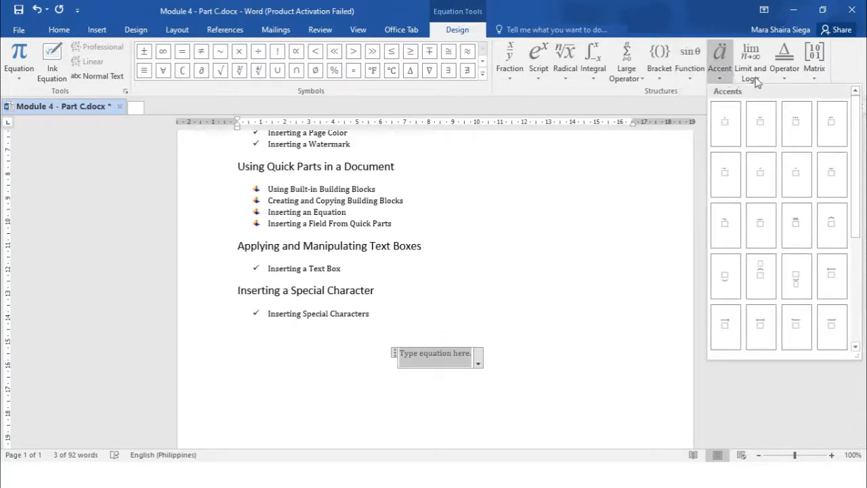
{"action": "left_click", "coordinate": [757, 80]}
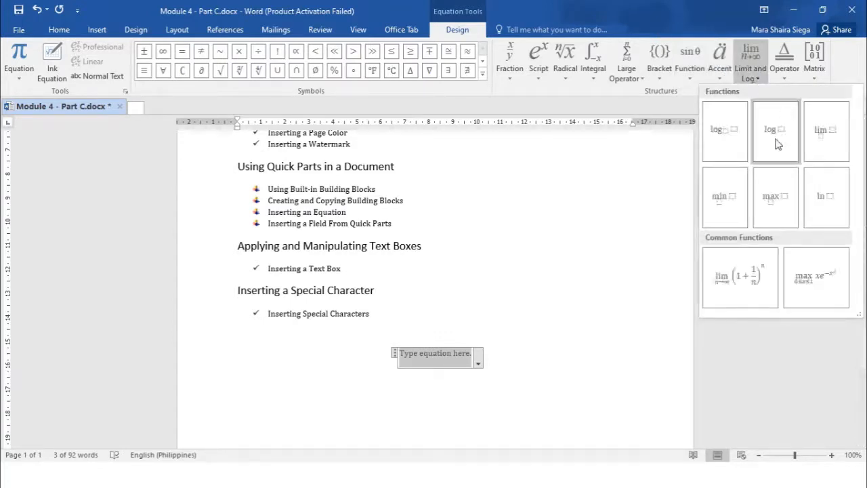
{"action": "left_click", "coordinate": [787, 80]}
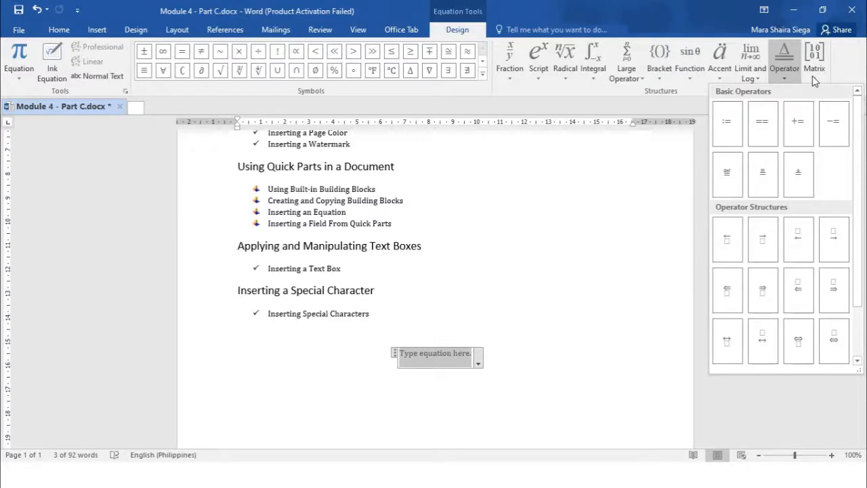
- Expand the equation symbols gallery and switch its symbol set to Geometry
{"action": "left_click", "coordinate": [484, 76]}
{"action": "left_click", "coordinate": [484, 76]}
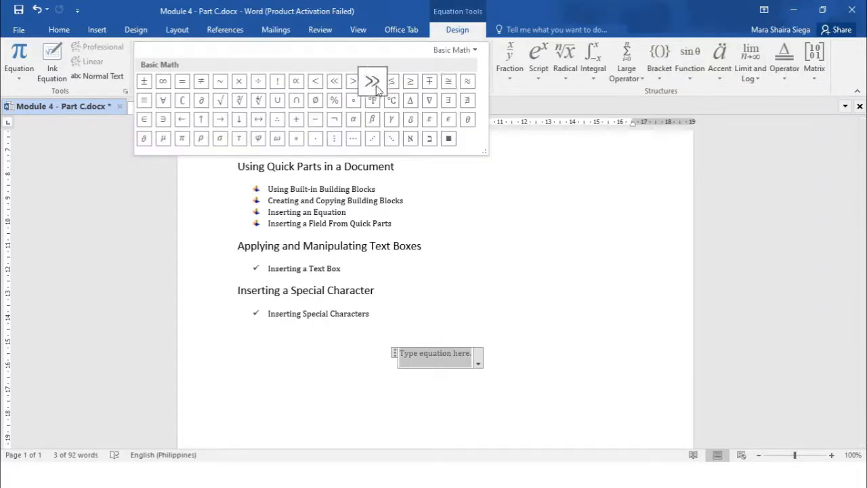
{"action": "left_click", "coordinate": [475, 51]}
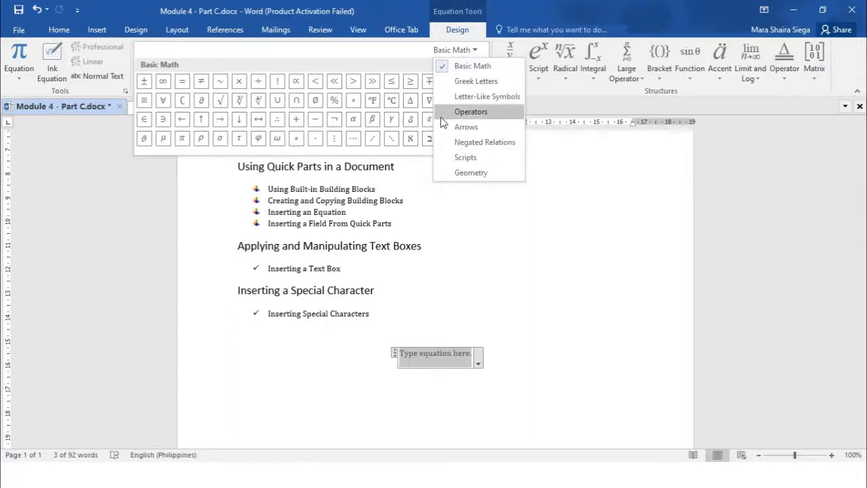
{"action": "left_click", "coordinate": [445, 174]}
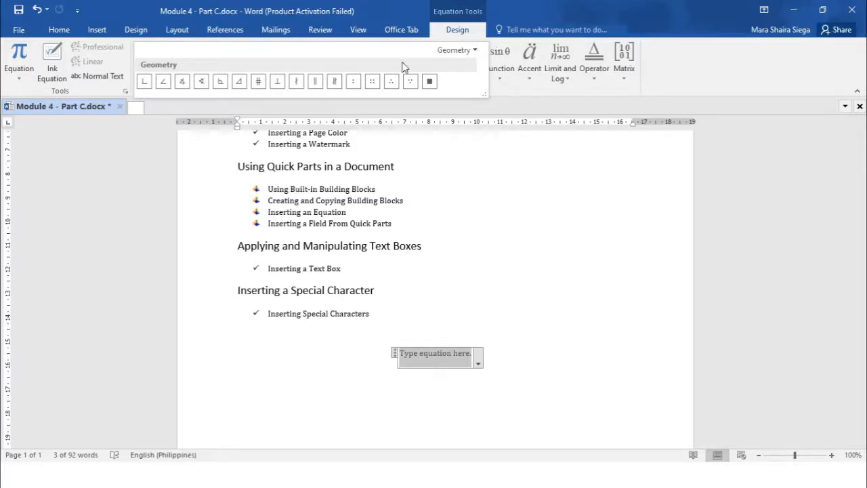
- Switch the equation symbols gallery back to the Basic Math set
{"action": "left_click", "coordinate": [475, 51]}
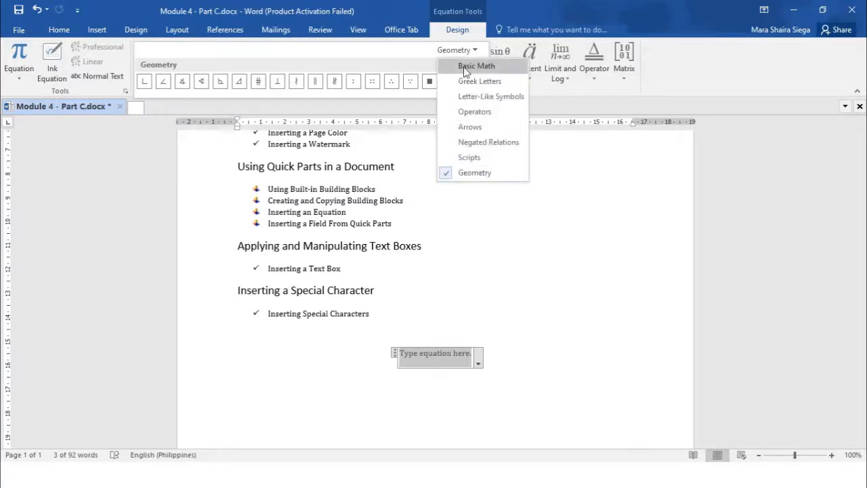
{"action": "left_click", "coordinate": [466, 64]}
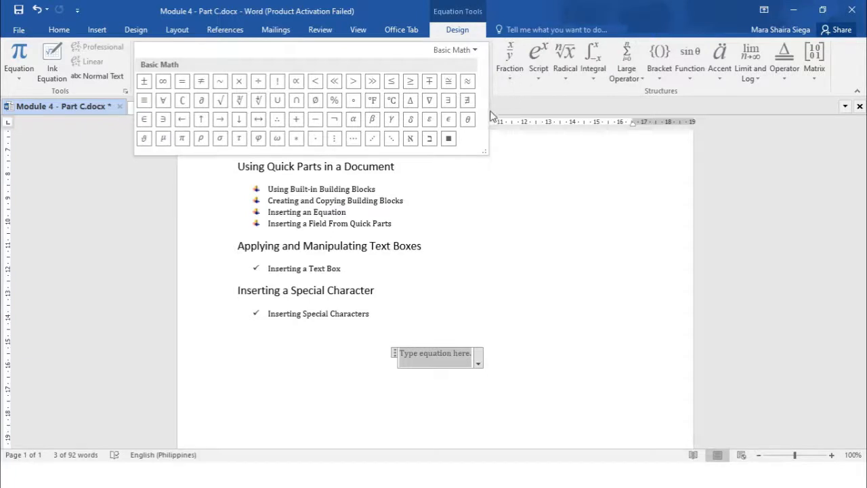
{"action": "left_click", "coordinate": [444, 355]}
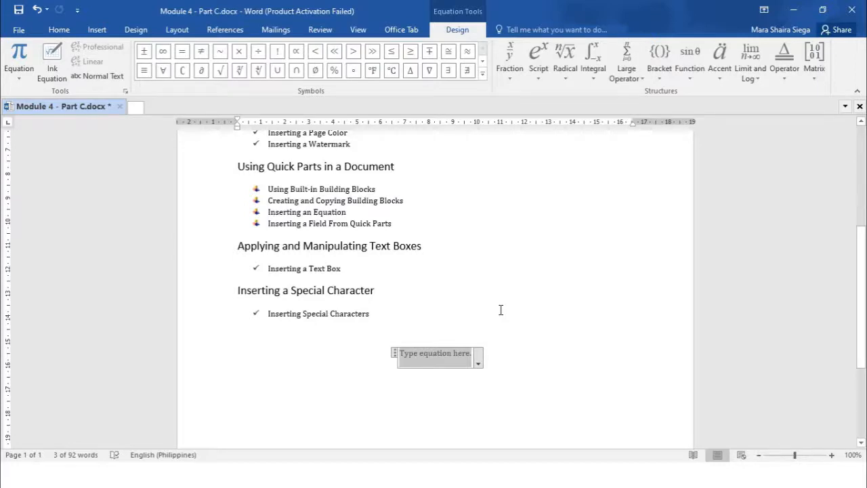
- Type "z-score =" into the empty equation placeholder
{"action": "type", "text": "z"}
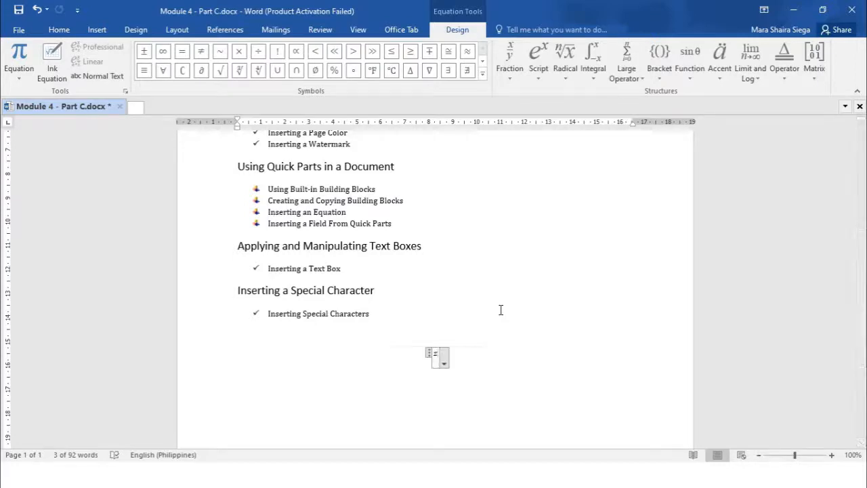
{"action": "type", "text": "-sc"}
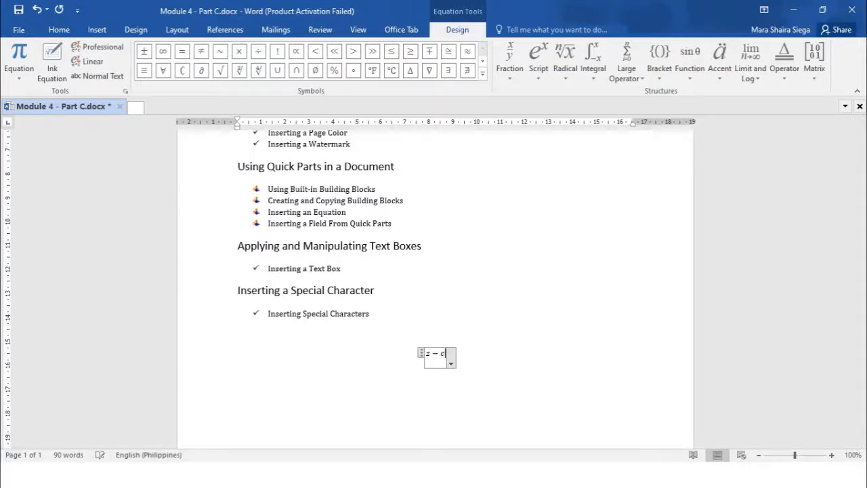
{"action": "type", "text": "ore="}
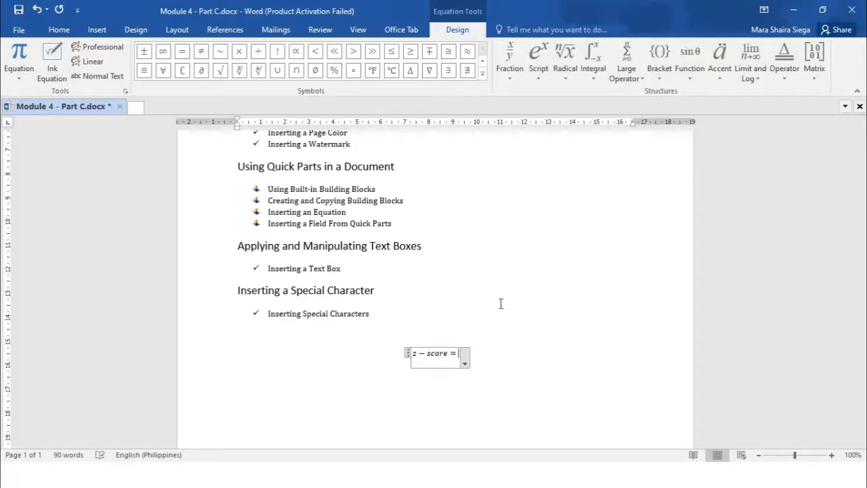
- Insert a stacked fraction after the equals sign and type an opening parenthesis in its numerator
{"action": "left_click", "coordinate": [511, 68]}
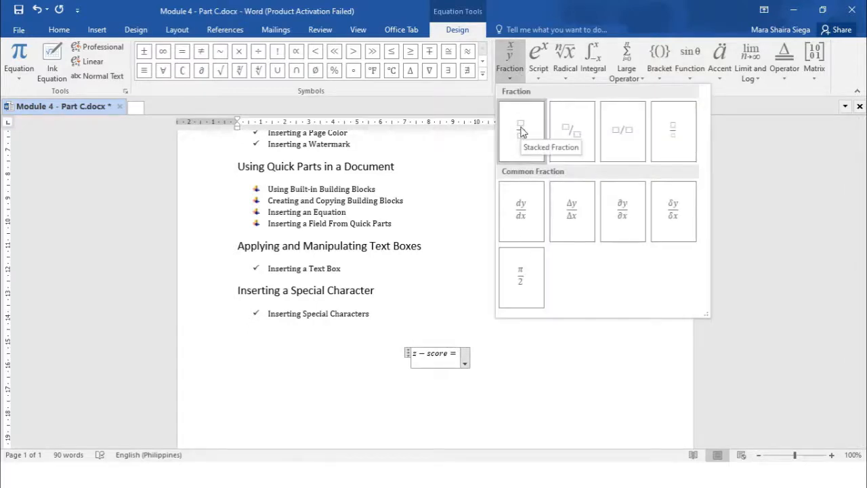
{"action": "left_click", "coordinate": [521, 130]}
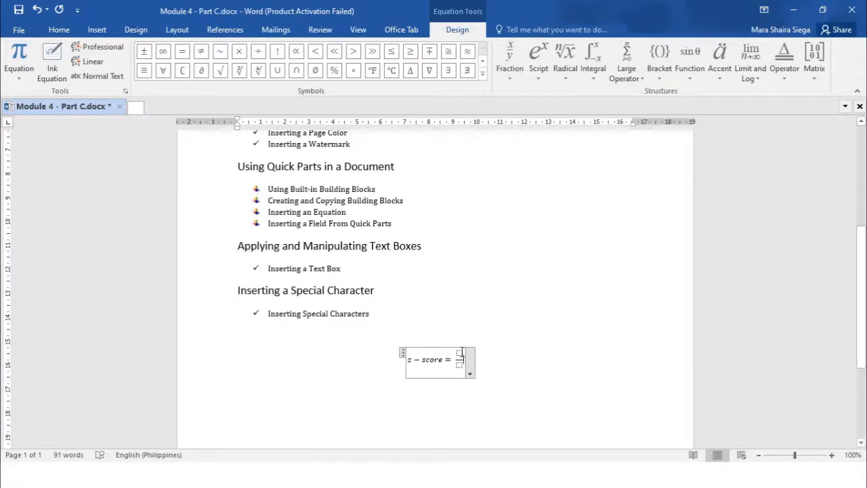
{"action": "left_click", "coordinate": [460, 353]}
{"action": "type", "text": "("}
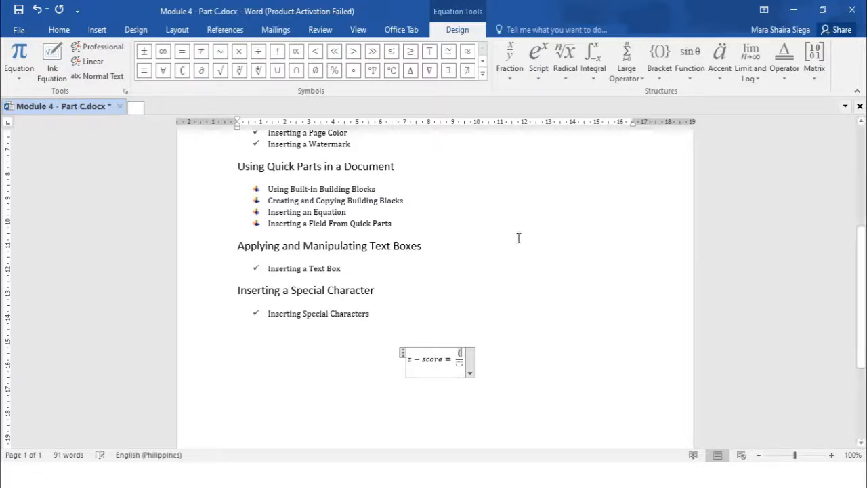
{"action": "type", "text": "x"}
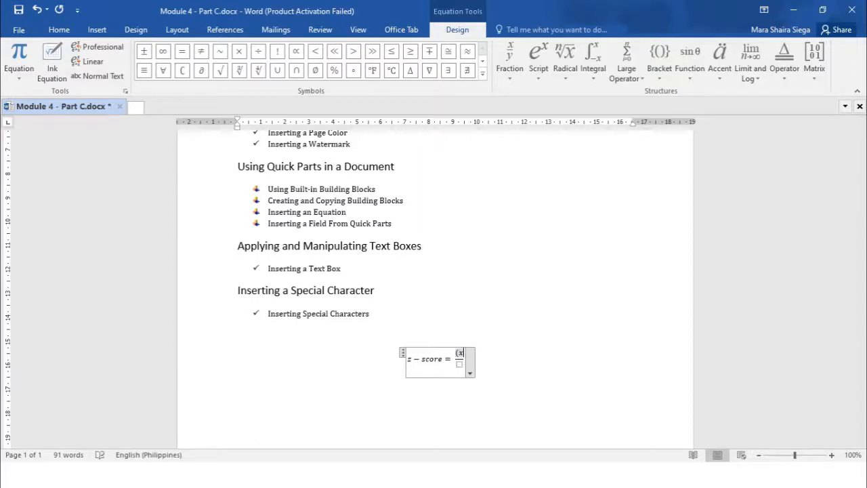
{"action": "key", "text": "BackSpace"}
- Insert a subscript structure in the numerator and fill it as x with subscript i
{"action": "left_click", "coordinate": [541, 79]}
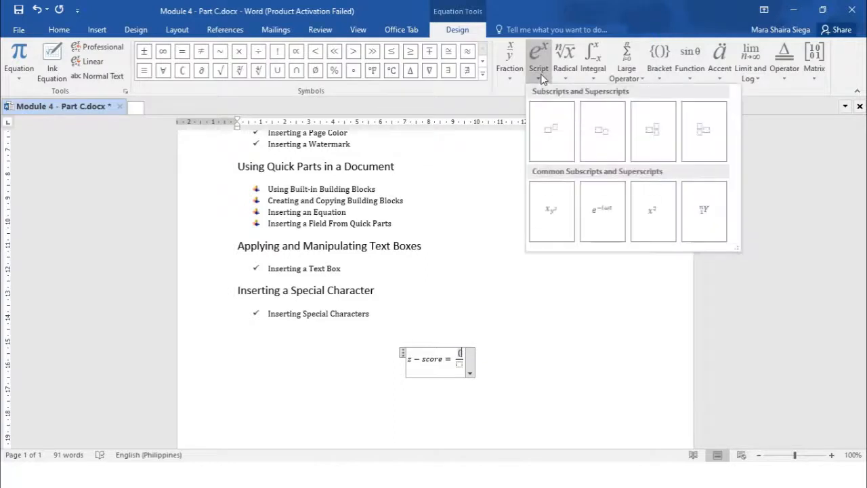
{"action": "left_click", "coordinate": [602, 131]}
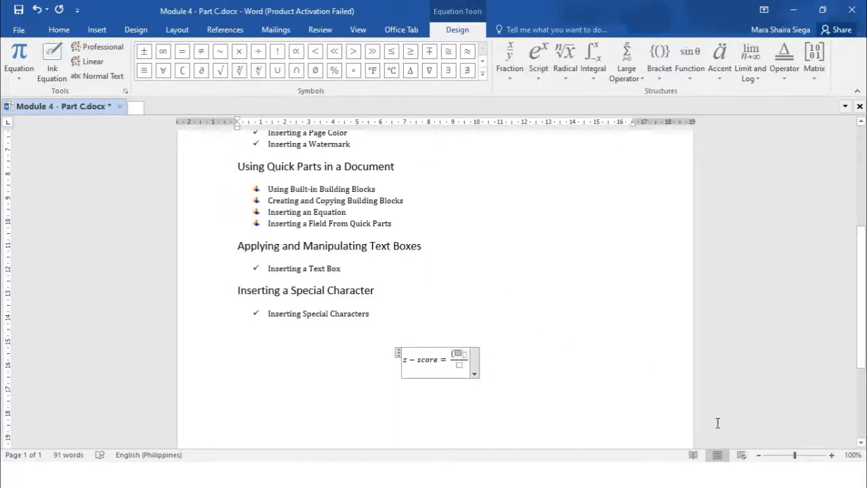
{"action": "left_click", "coordinate": [832, 456]}
{"action": "left_click", "coordinate": [832, 456]}
{"action": "left_click", "coordinate": [832, 455]}
{"action": "left_click", "coordinate": [832, 455]}
{"action": "left_click", "coordinate": [832, 455]}
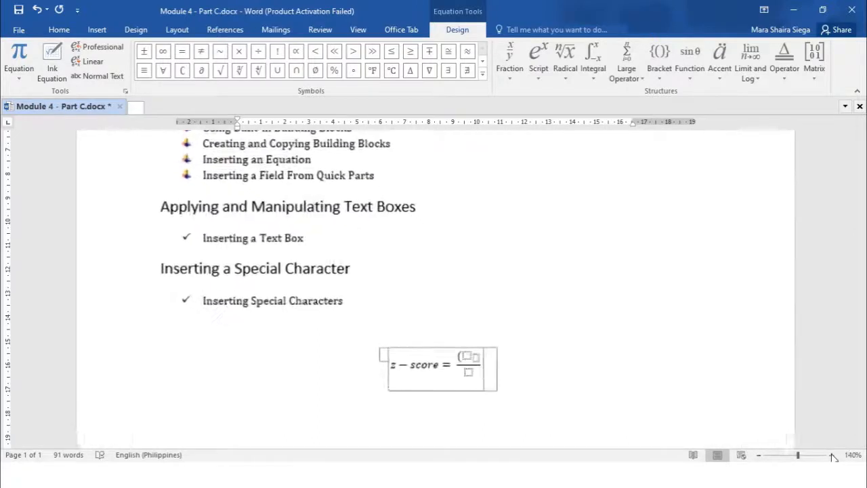
{"action": "left_click", "coordinate": [832, 455]}
{"action": "left_click", "coordinate": [832, 455]}
{"action": "left_click", "coordinate": [832, 455]}
{"action": "left_click", "coordinate": [832, 455]}
{"action": "left_click", "coordinate": [832, 455]}
{"action": "left_click", "coordinate": [832, 455]}
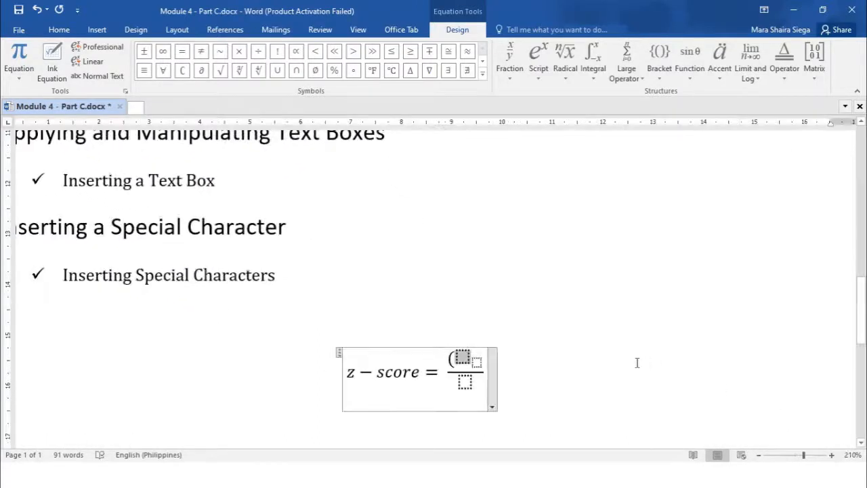
{"action": "scroll", "coordinate": [545, 351], "scroll_direction": "down", "scroll_amount": 1}
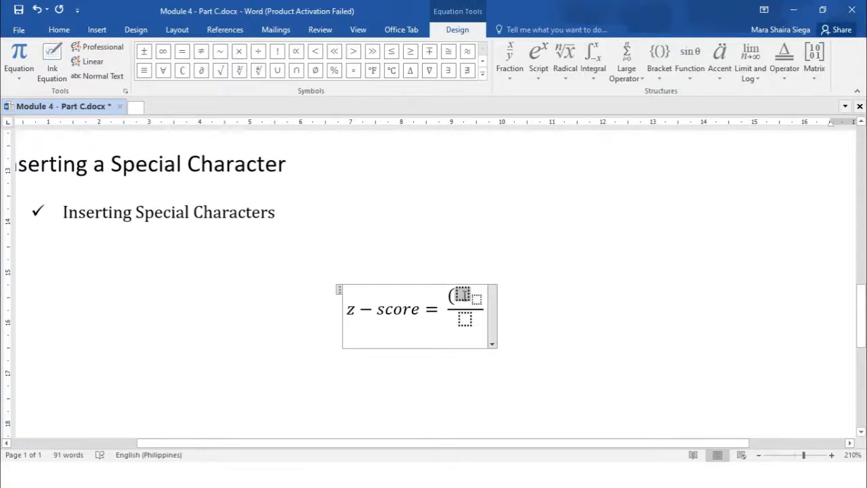
{"action": "type", "text": "xx"}
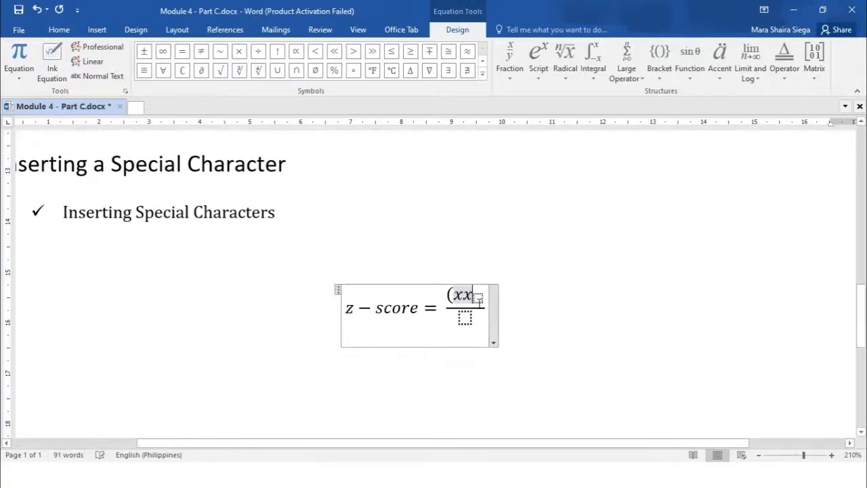
{"action": "key", "text": "BackSpace"}
{"action": "left_click", "coordinate": [474, 298]}
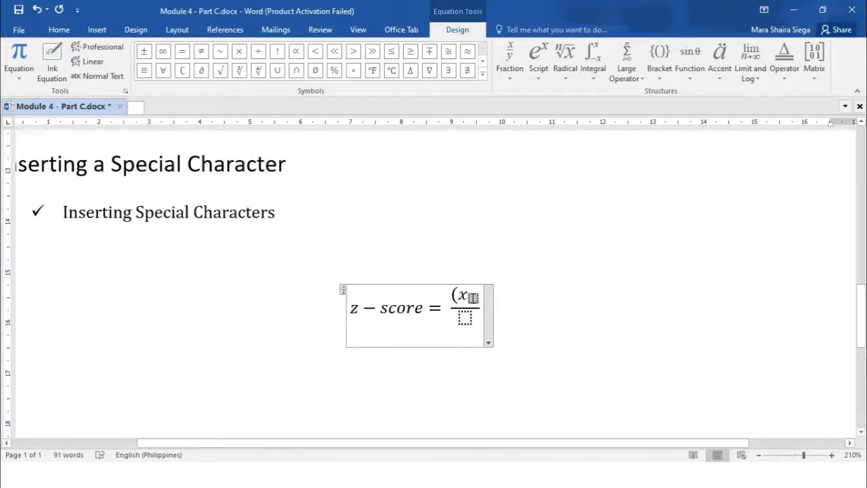
{"action": "type", "text": "i"}
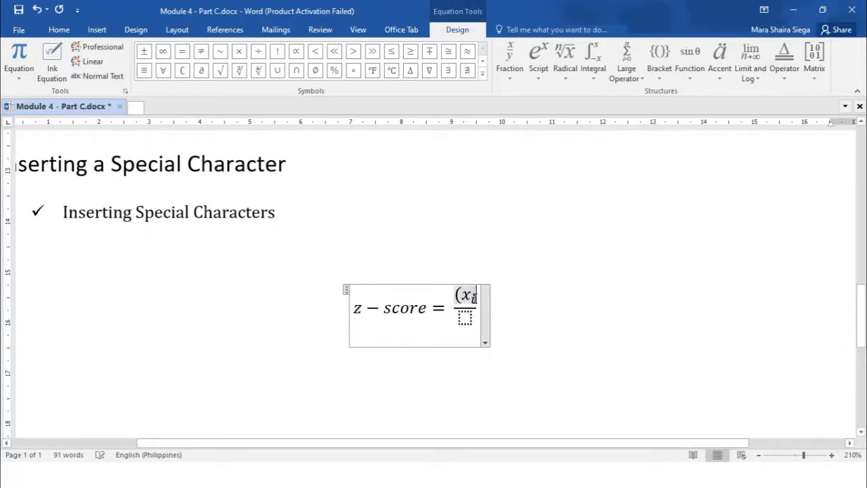
- Add a minus sign after the subscript, then insert a bar accent over an x in the numerator
{"action": "key", "text": "Right"}
{"action": "type", "text": "-"}
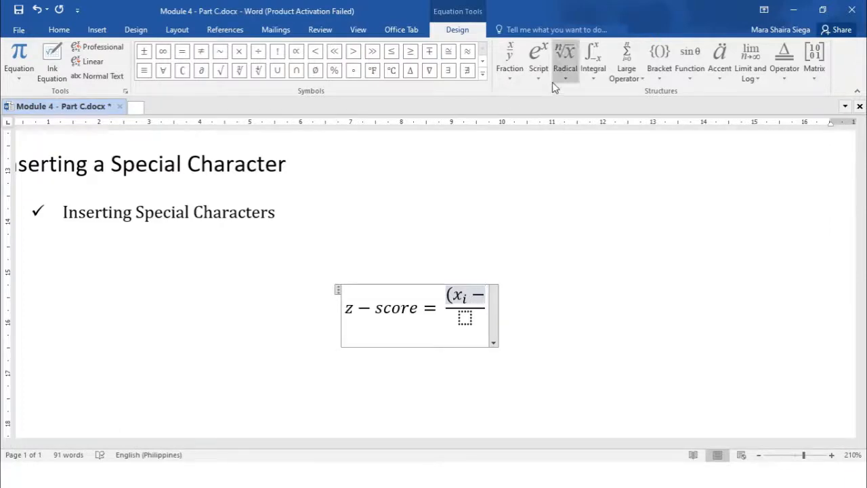
{"action": "left_click", "coordinate": [722, 79]}
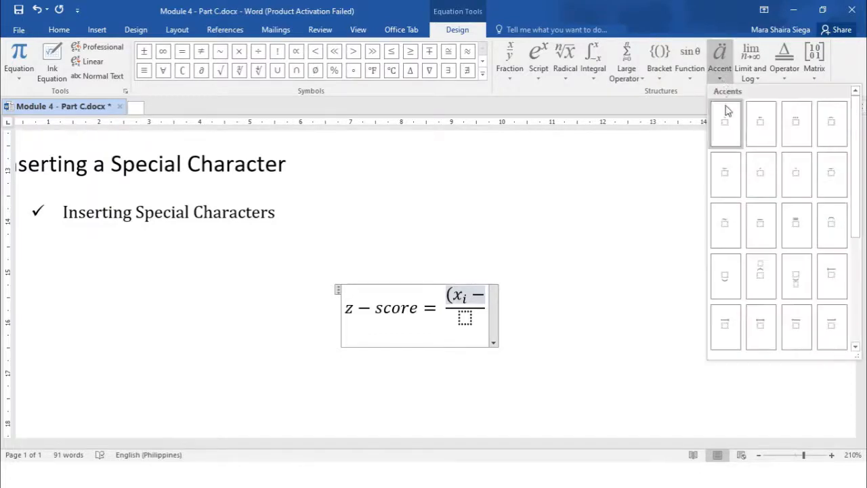
{"action": "left_click", "coordinate": [759, 228]}
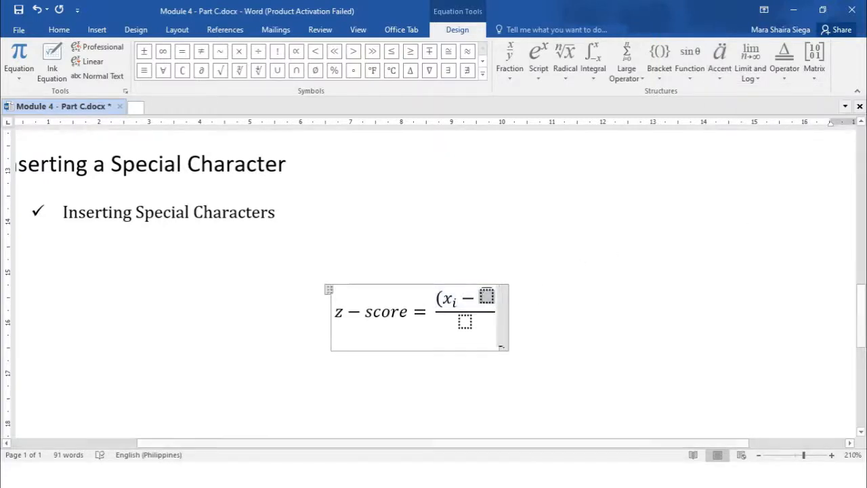
{"action": "type", "text": "x̄"}
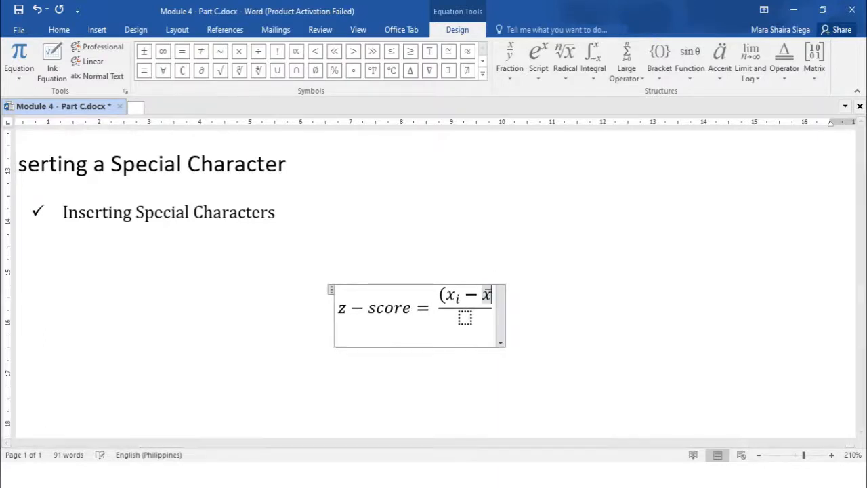
- Close the numerator with a parenthesis, enter s as the denominator, and exit the equation
{"action": "left_click", "coordinate": [488, 296]}
{"action": "type", "text": ")"}
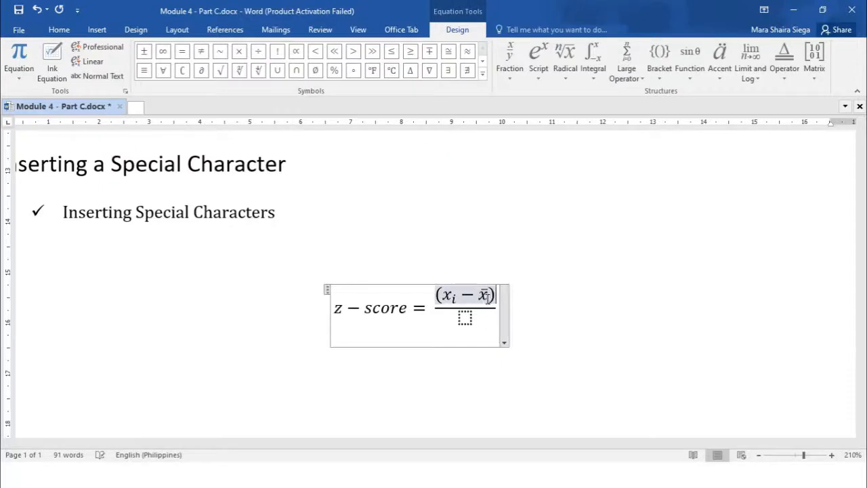
{"action": "left_click", "coordinate": [464, 318]}
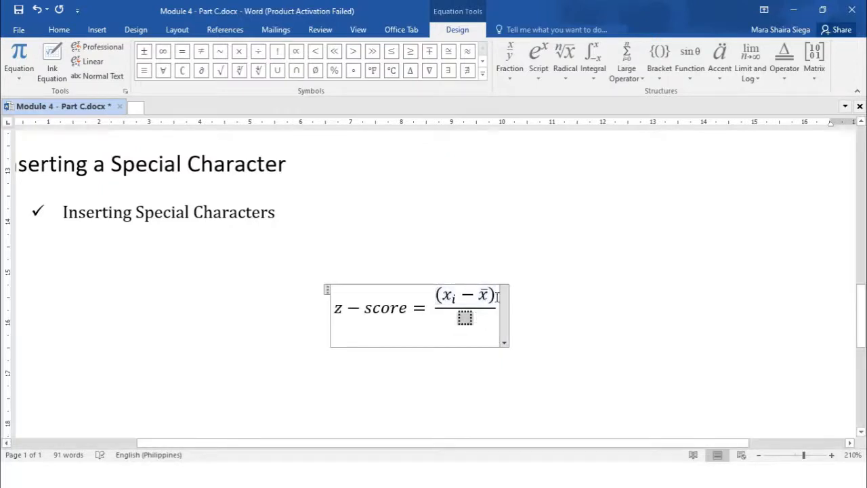
{"action": "type", "text": "s"}
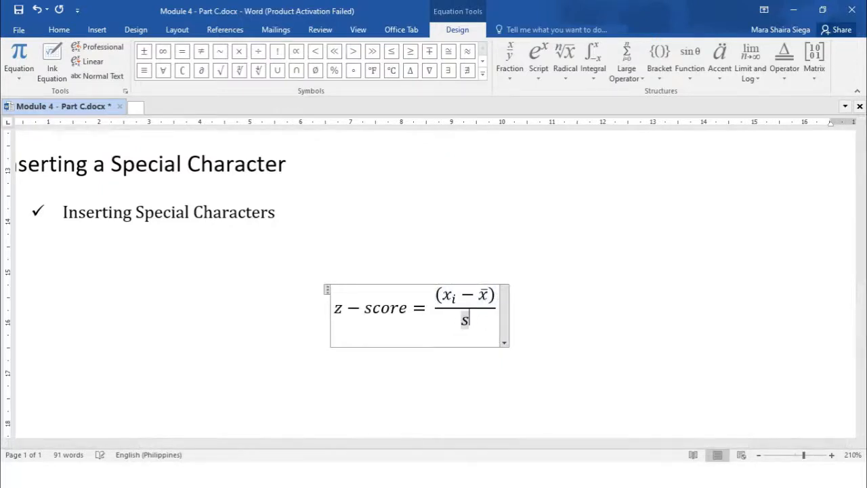
{"action": "left_click", "coordinate": [523, 298]}
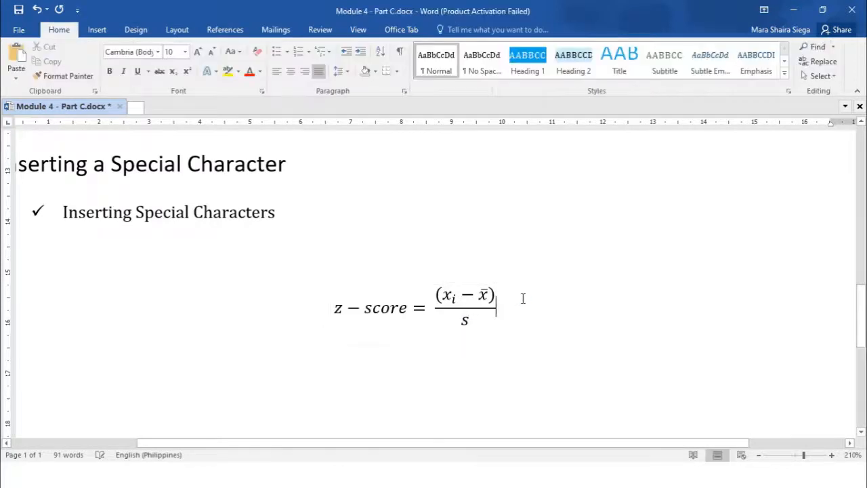